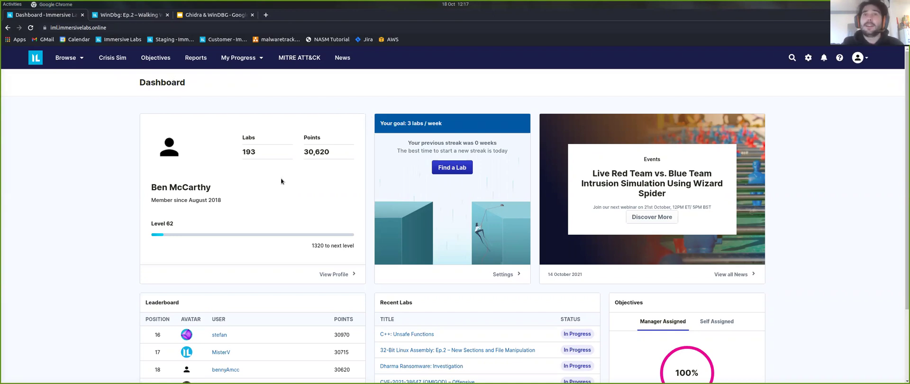
drag(237, 154, 266, 152)
click(266, 153)
drag(344, 156, 303, 135)
click(331, 183)
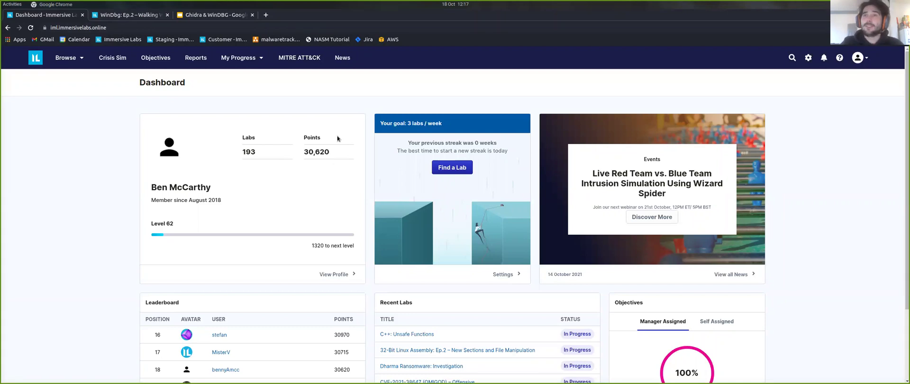
Browse the labs by category and filter the collections to Malware & Reverse Engineering
click(80, 59)
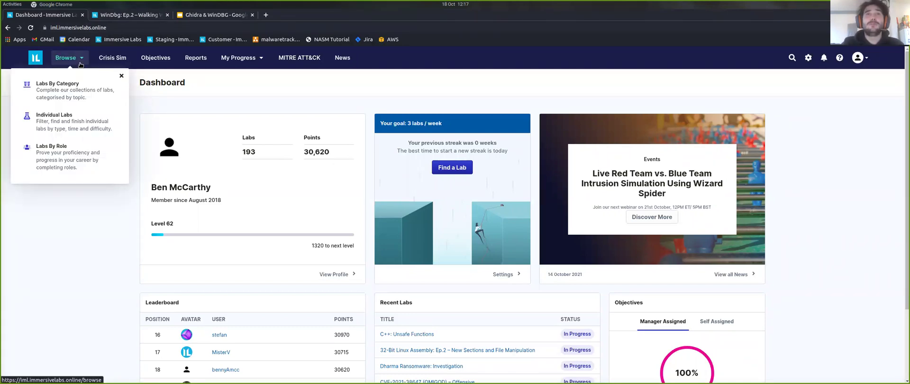
click(53, 84)
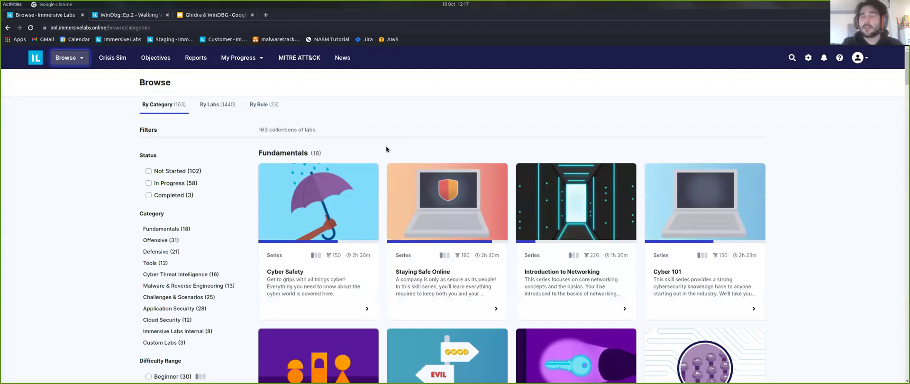
scroll(381, 147, down, 1)
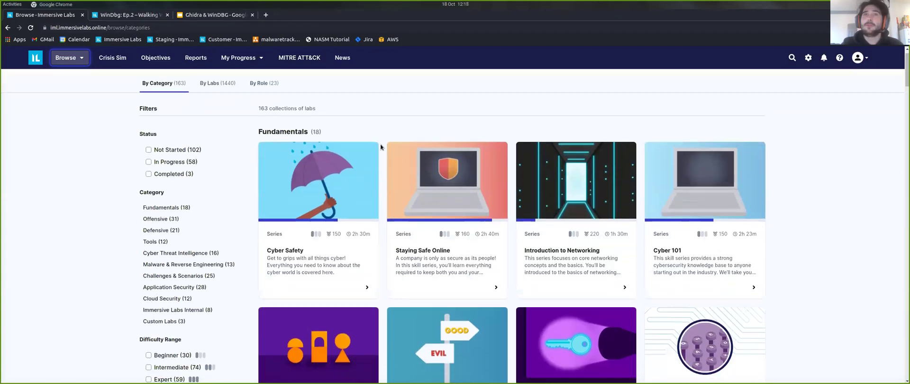
scroll(381, 147, down, 3)
scroll(380, 146, up, 1)
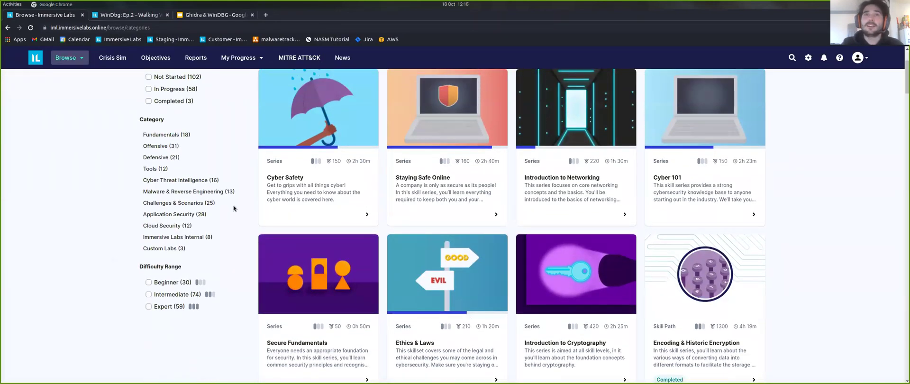
click(177, 192)
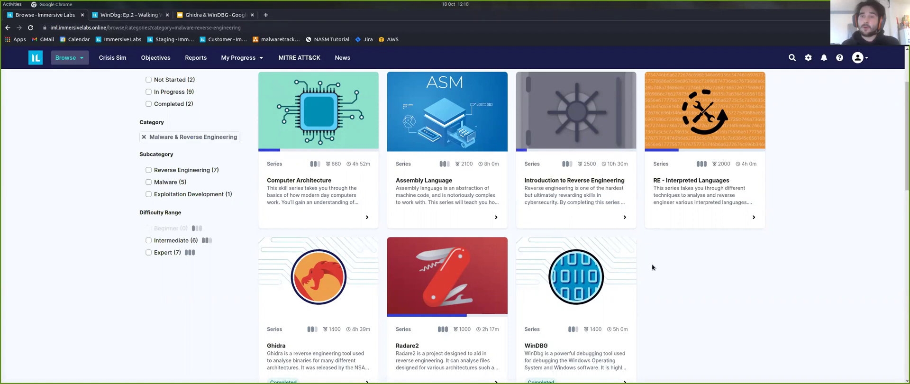
Open the Ghidra series from the reverse engineering collections and show its list of episodes
scroll(653, 267, down, 2)
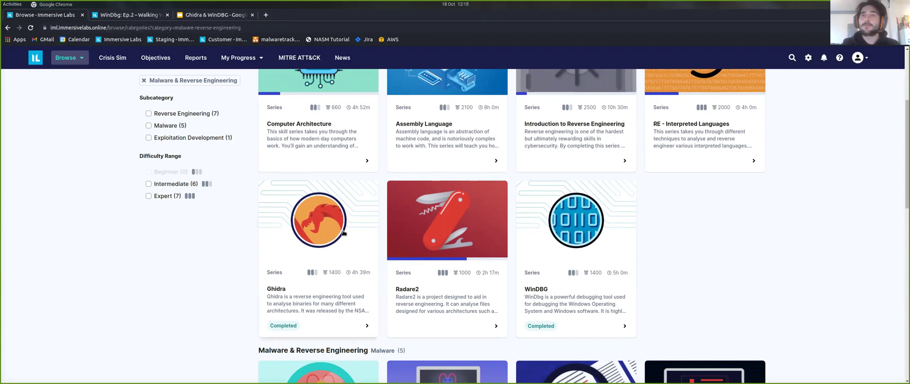
click(347, 249)
scroll(419, 172, down, 1)
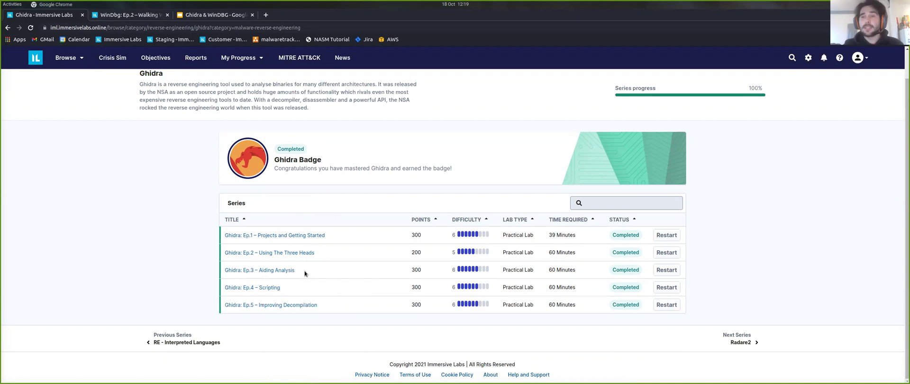
Open the Ghidra: Ep.4 – Scripting lab and continue it to load its desktop
mouse_move(253, 290)
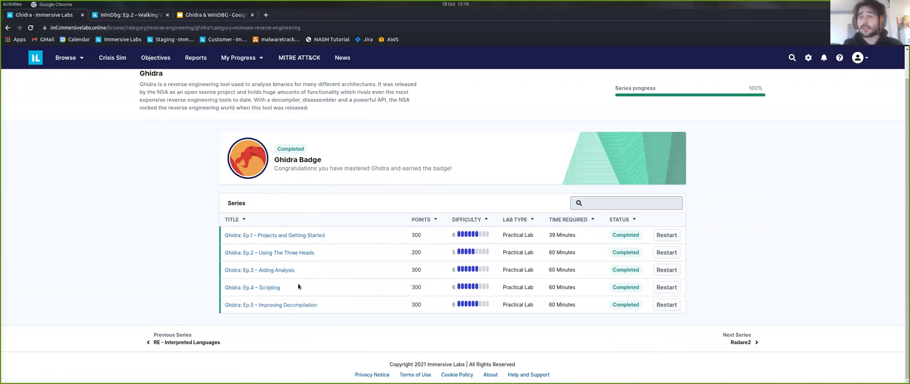
click(267, 289)
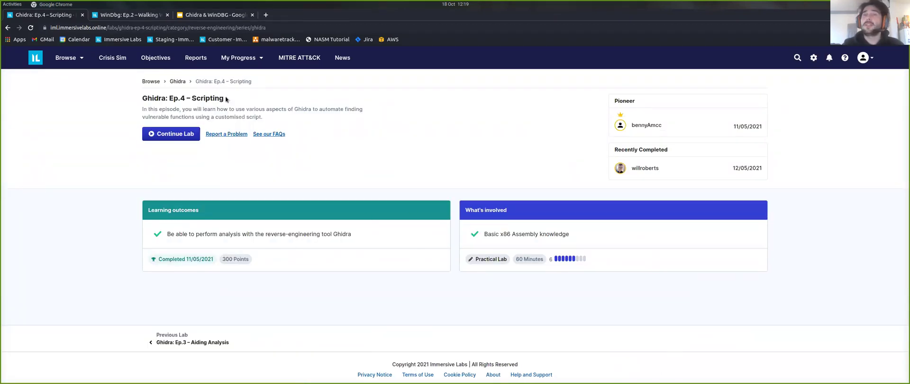
double_click(637, 125)
click(641, 131)
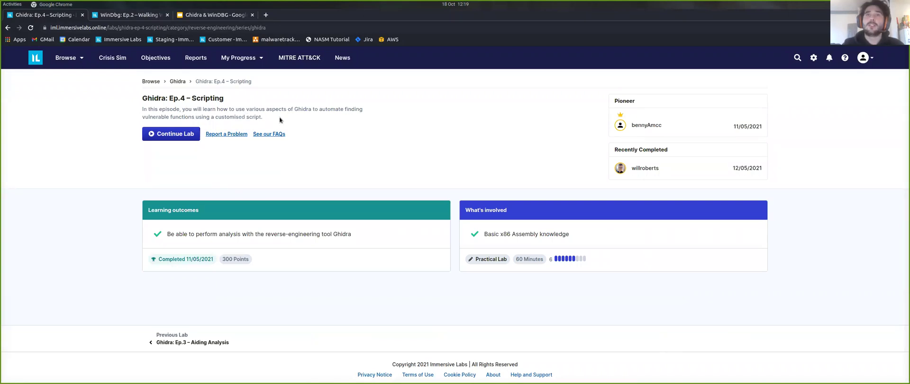
click(180, 136)
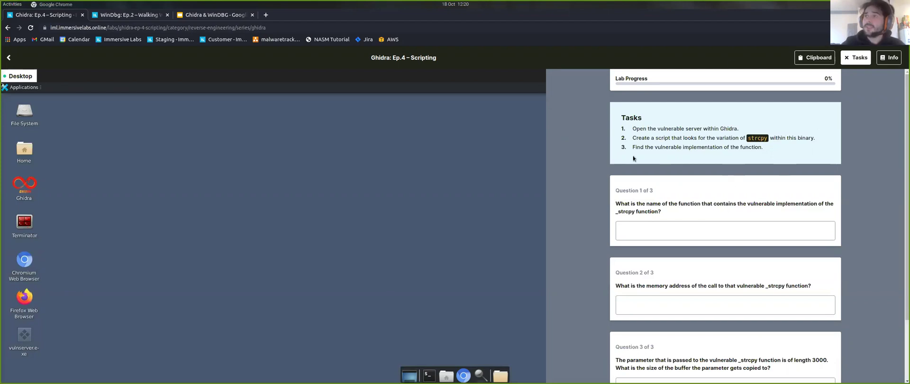
Review the lab's tasks about finding the vulnerable strcpy variation and read the Scripting section of the lab information
drag(633, 138, 815, 138)
click(764, 139)
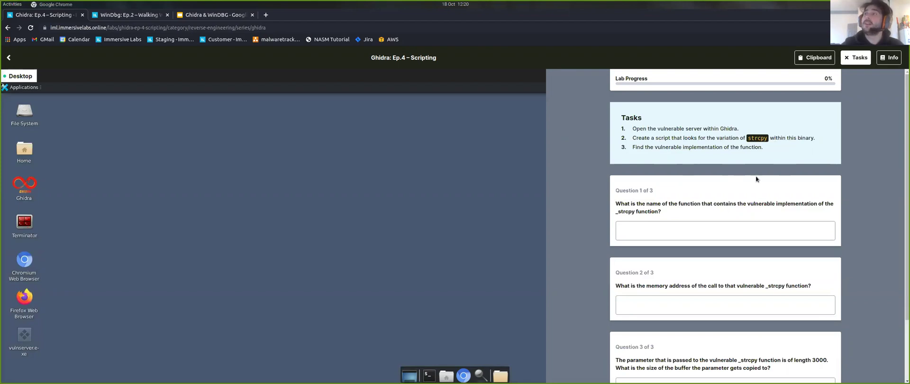
click(886, 57)
scroll(817, 120, down, 5)
scroll(820, 118, up, 4)
scroll(820, 119, down, 5)
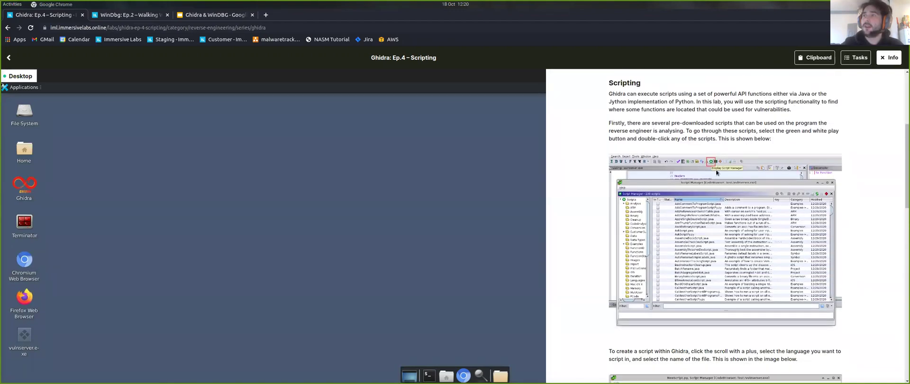
scroll(716, 162, down, 1)
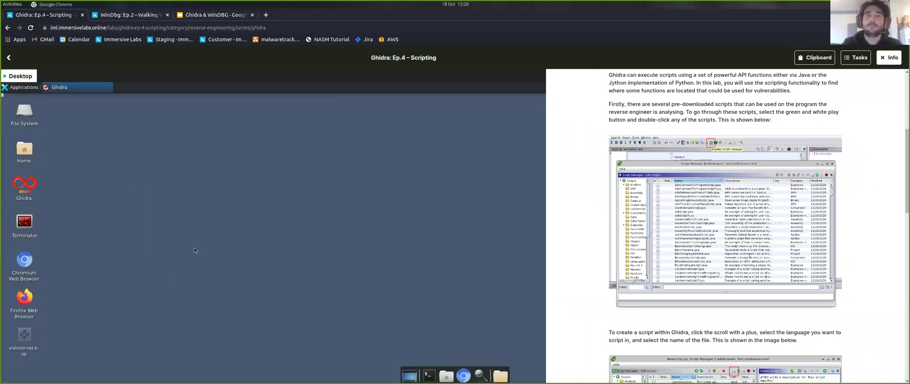
Dismiss Ghidra's startup, Help and Tip of the Day windows and move the project window fully into view
click(434, 314)
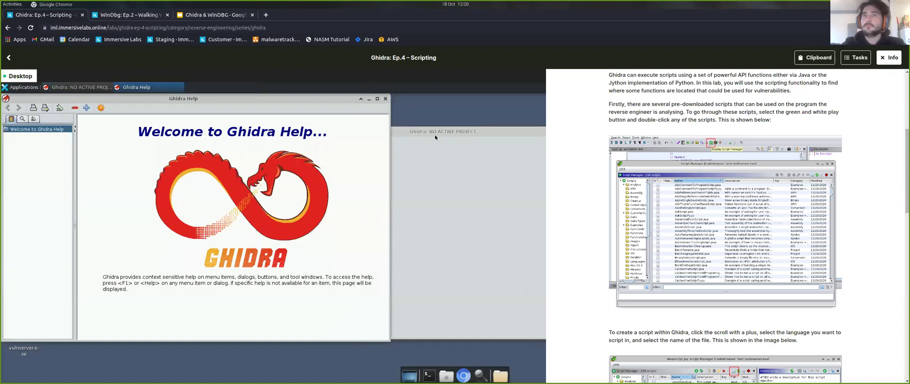
click(385, 99)
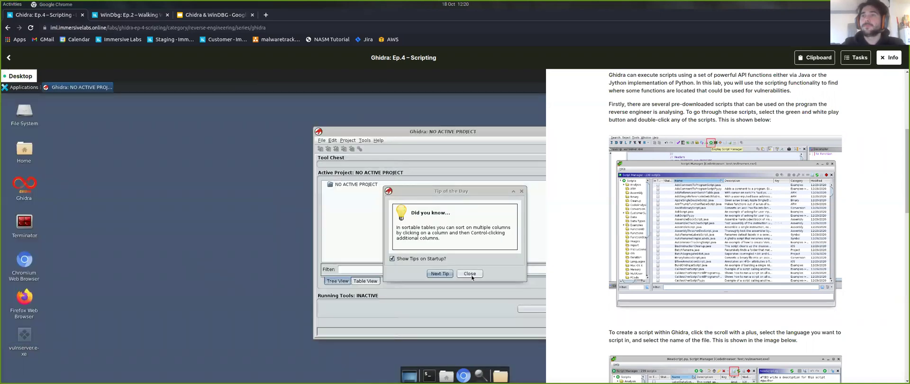
click(470, 275)
drag(446, 136, 363, 133)
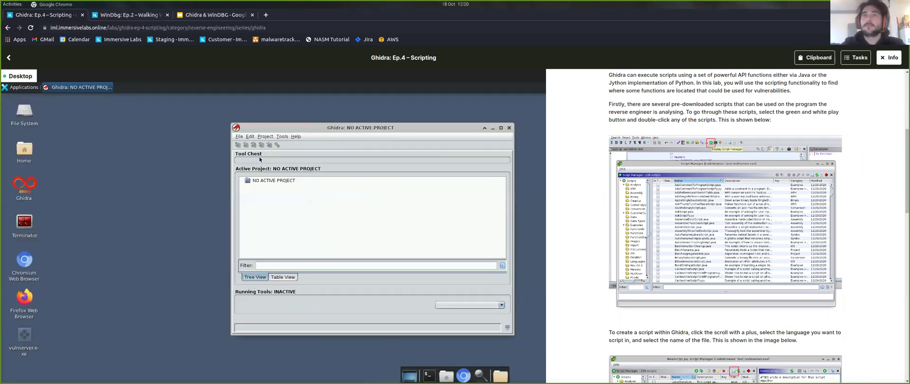
Create a new Ghidra project named test in /home/iml-user
click(239, 136)
click(252, 144)
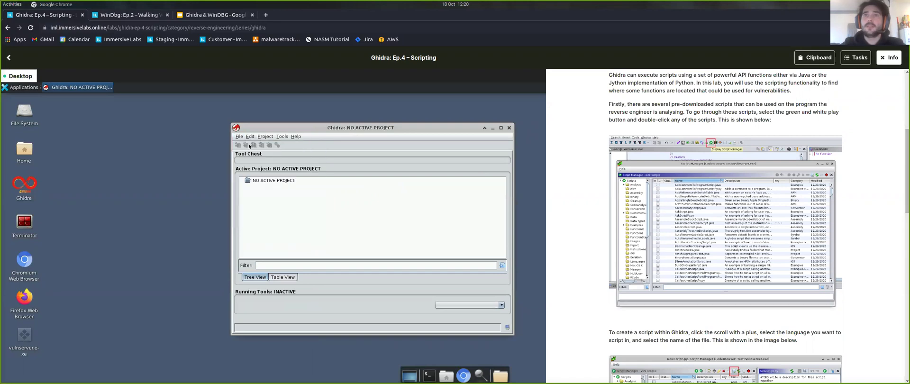
click(357, 311)
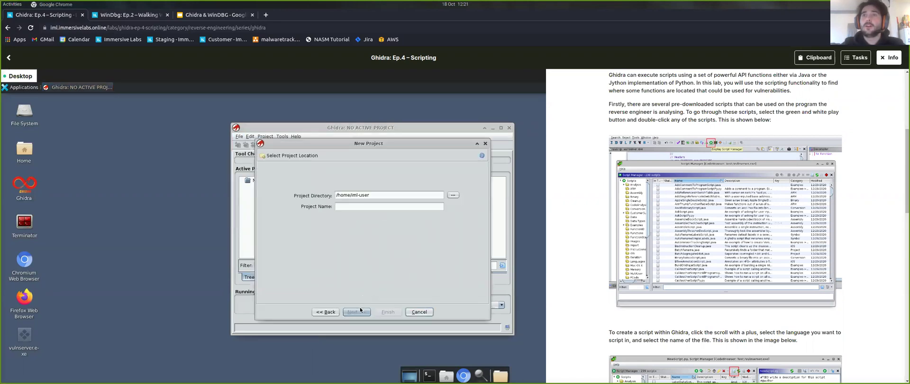
click(348, 207)
text(test)
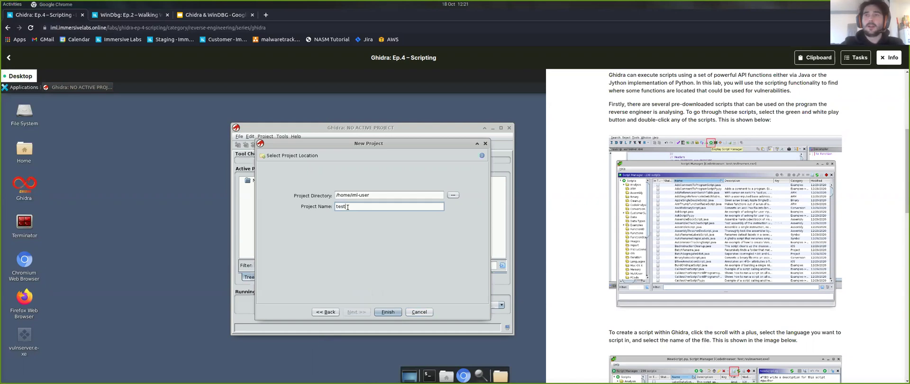
click(400, 314)
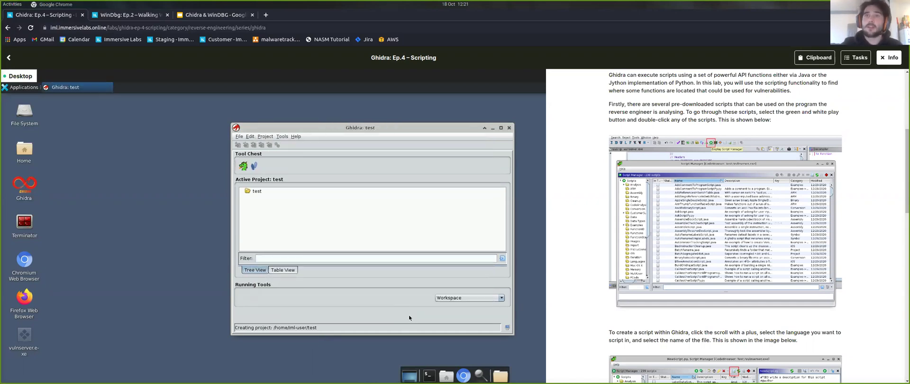
Import vulnserver.exe from the desktop into the test project and close the import results summary
drag(25, 335, 253, 193)
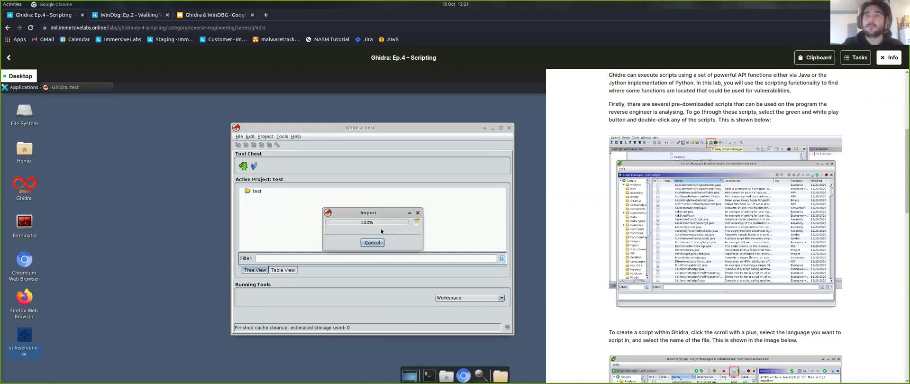
click(359, 268)
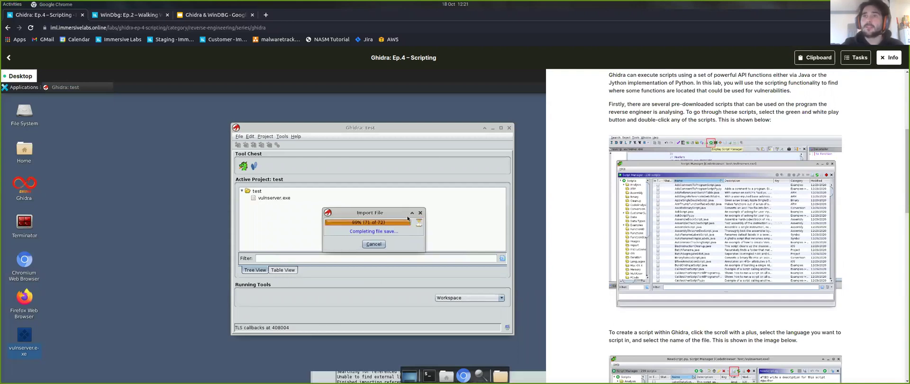
click(860, 60)
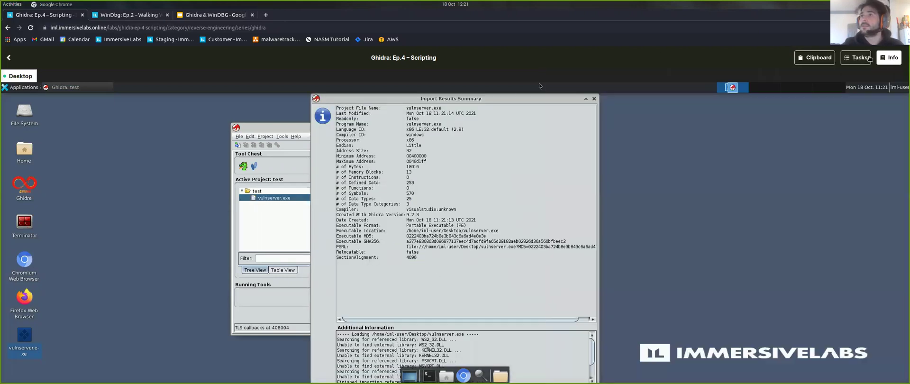
click(594, 99)
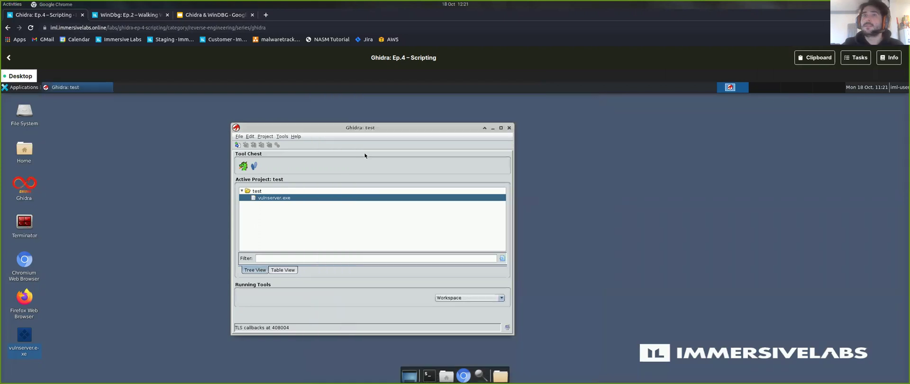
Open vulnserver.exe in the CodeBrowser, run the auto analysis on it and dismiss the analysis summary
double_click(265, 200)
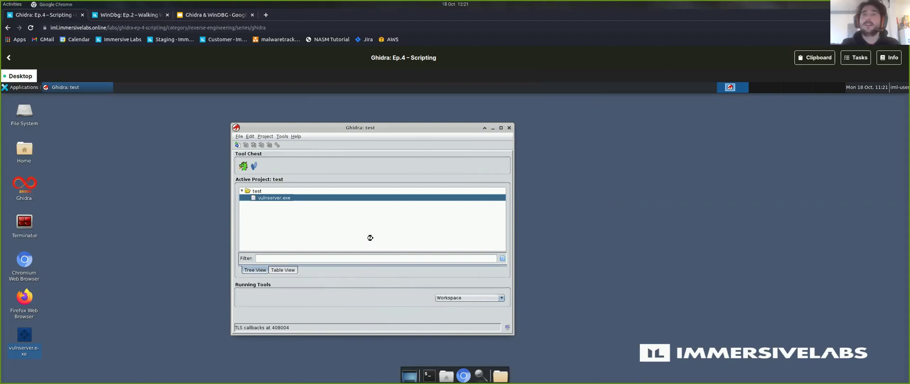
drag(377, 119, 400, 110)
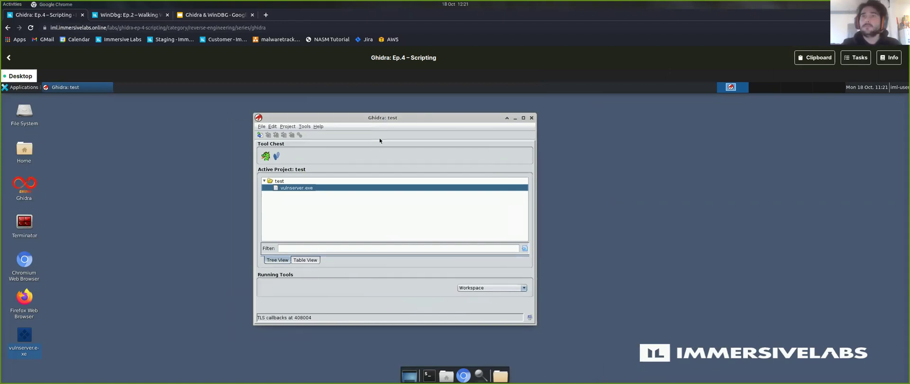
click(885, 63)
scroll(695, 206, down, 5)
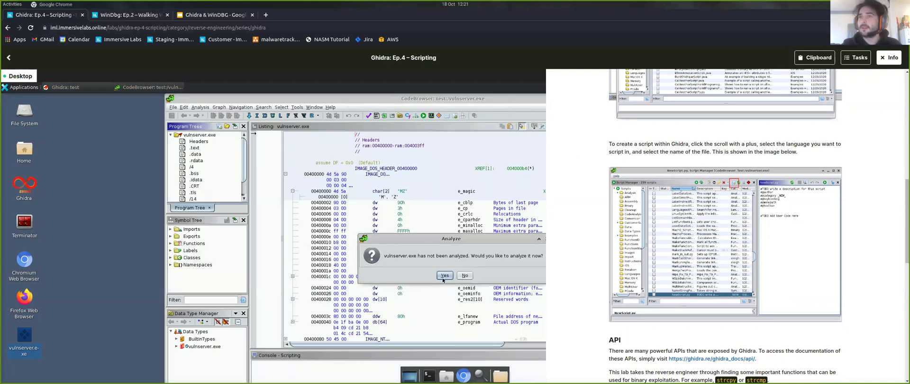
click(444, 277)
click(441, 356)
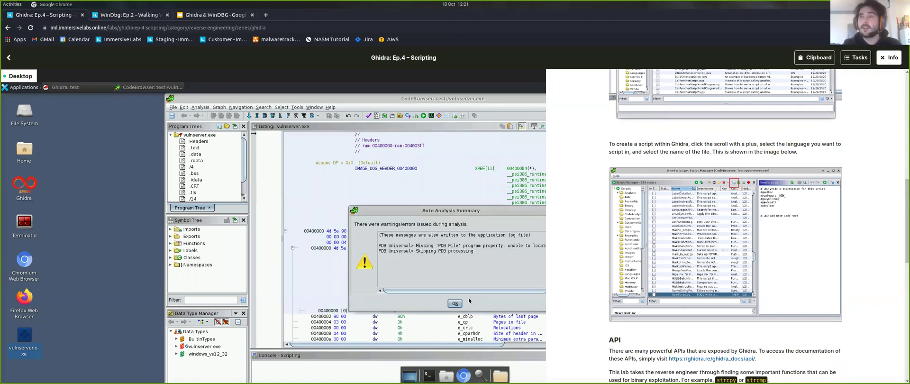
click(455, 304)
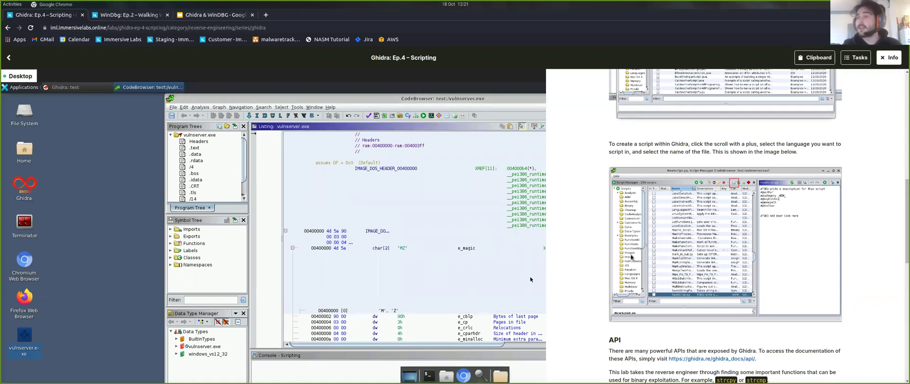
Move the CodeBrowser window into view and read the lab's instructions on creating scripts and using the Ghidra API
scroll(754, 245, down, 1)
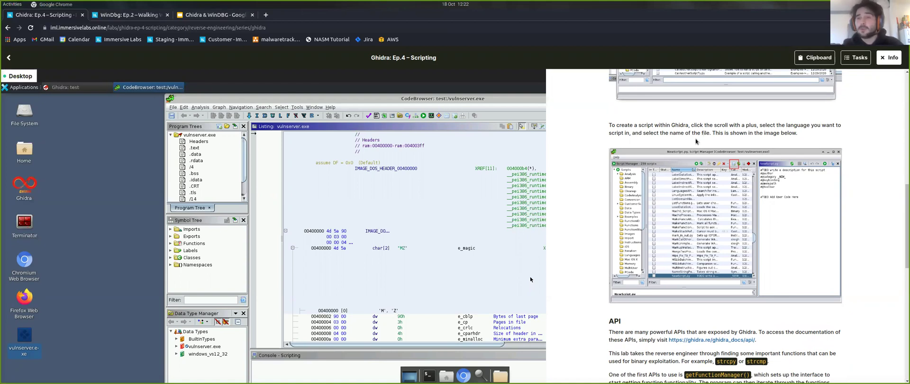
drag(478, 102, 334, 82)
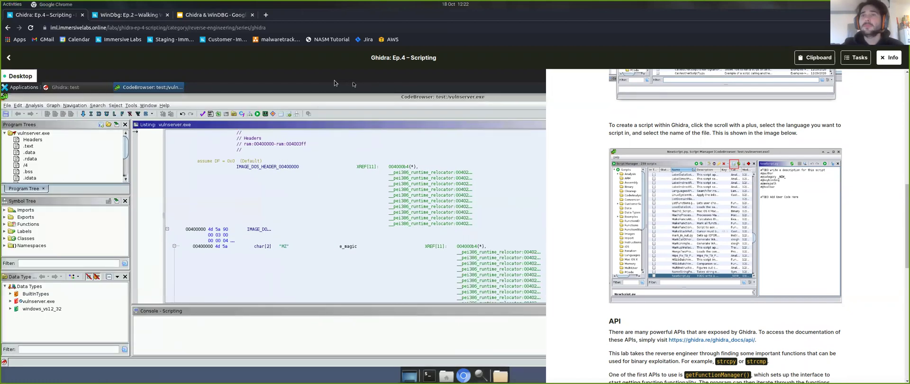
scroll(637, 233, down, 3)
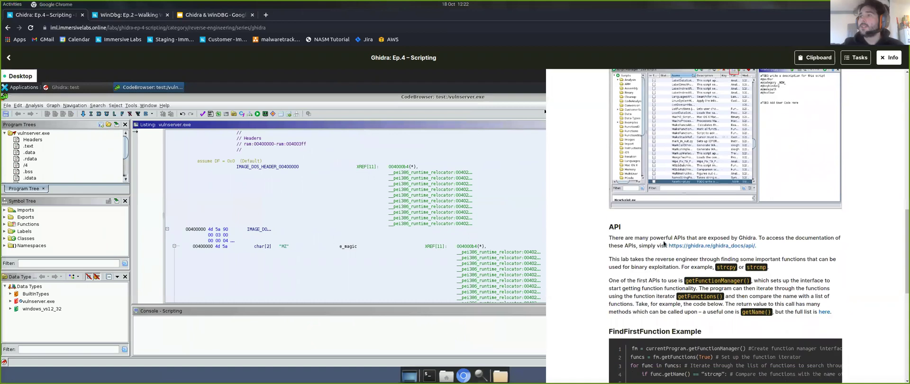
scroll(637, 234, down, 3)
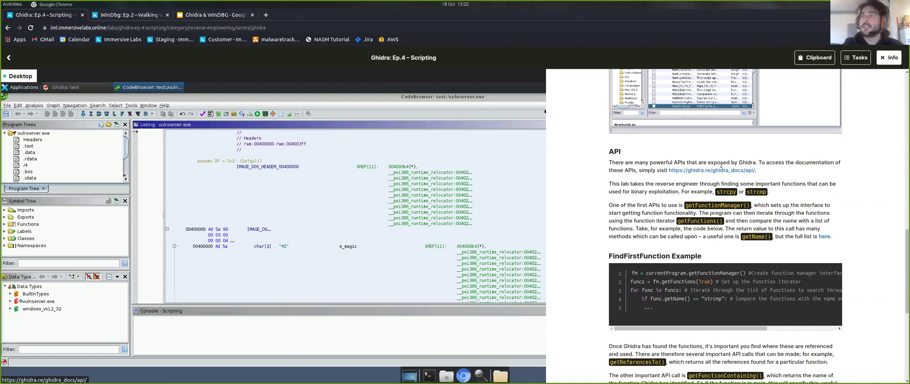
Open the Ghidra API help and skim the GhidraScript class page, including the Hello World example and field summary
click(165, 106)
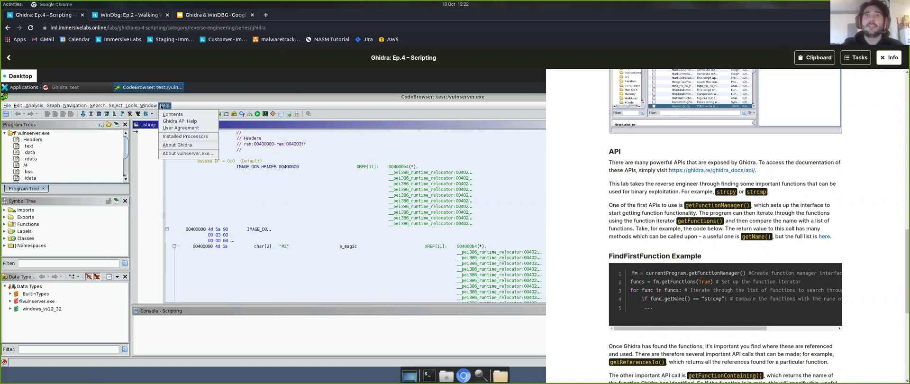
click(179, 121)
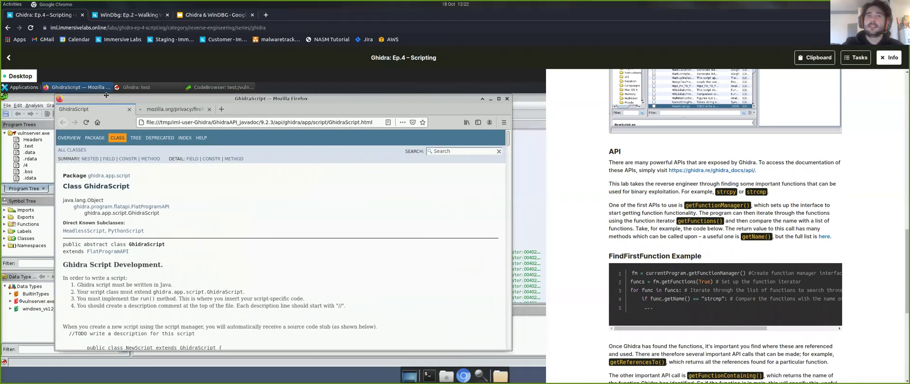
scroll(220, 252, down, 10)
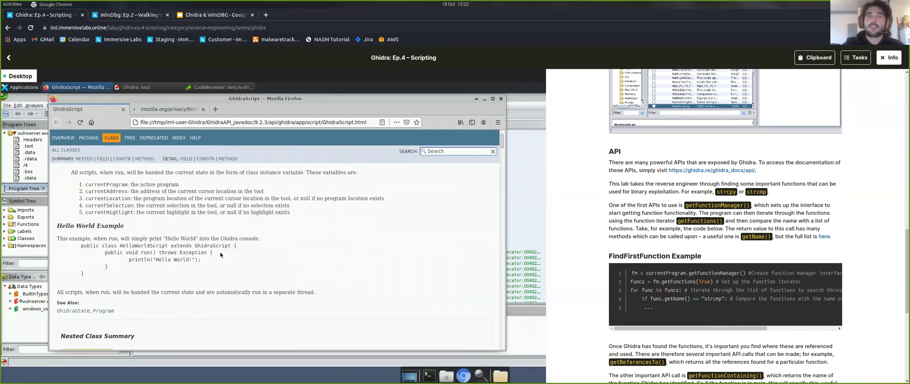
scroll(220, 252, down, 5)
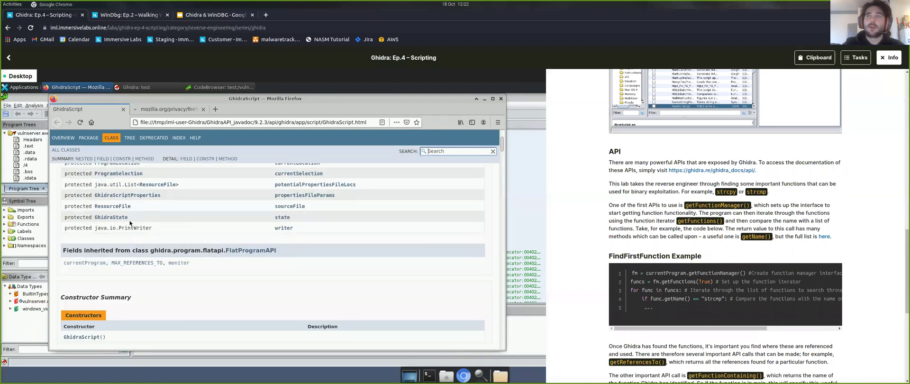
scroll(196, 212, up, 6)
scroll(196, 212, up, 5)
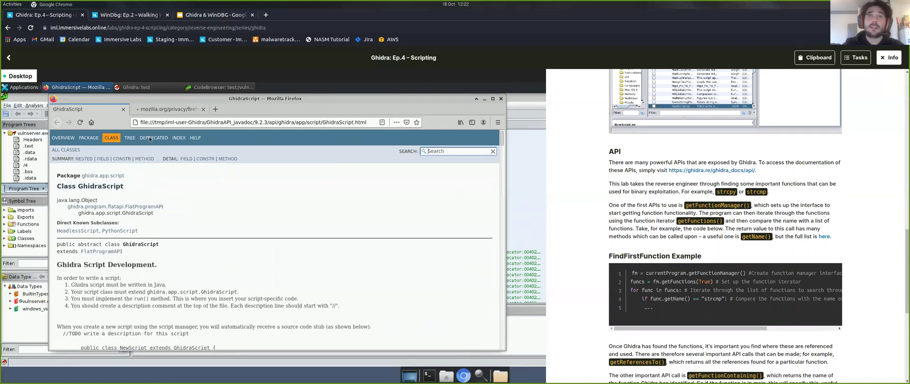
View the ghidra.app.script package summary, then open its GhidraScript class and look through the method list
click(89, 137)
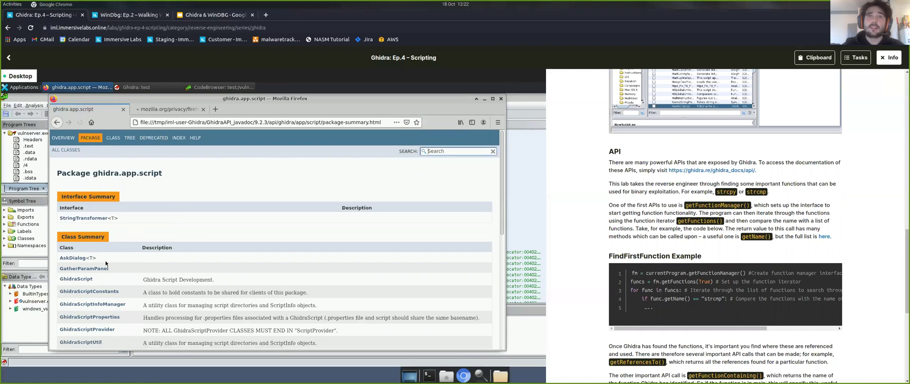
scroll(105, 263, down, 4)
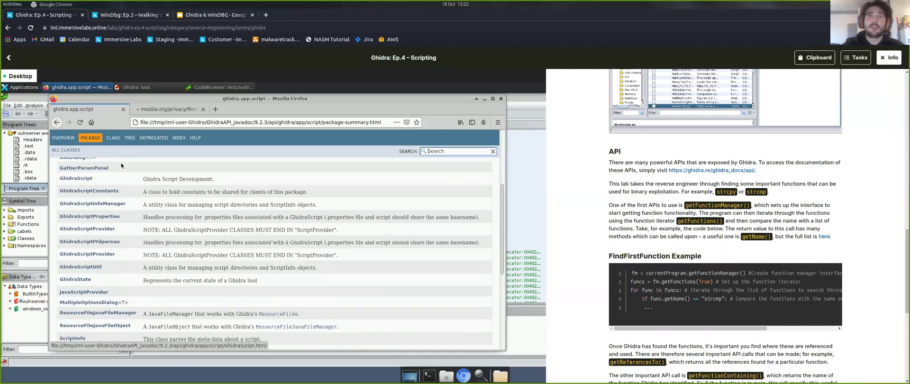
scroll(121, 163, up, 4)
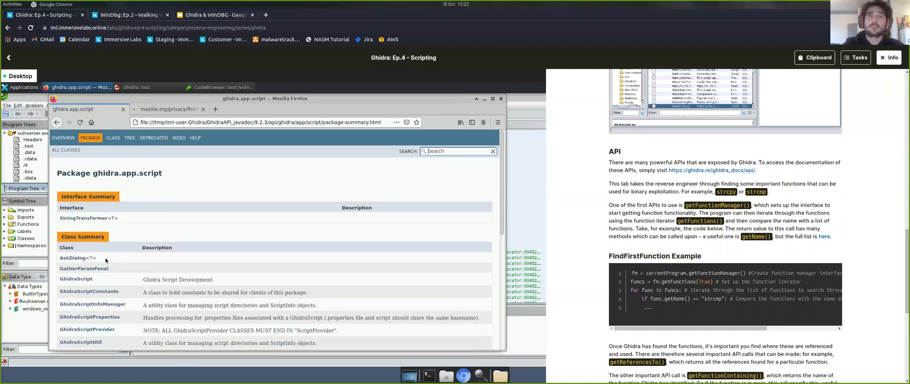
click(86, 278)
scroll(151, 231, down, 6)
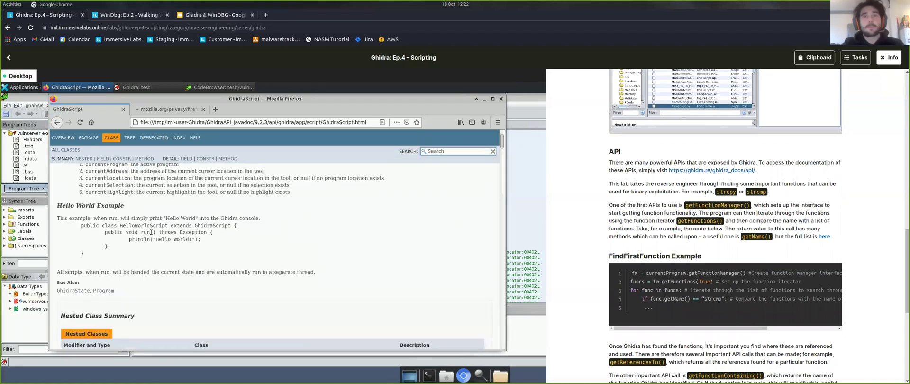
scroll(151, 232, down, 15)
scroll(151, 234, down, 5)
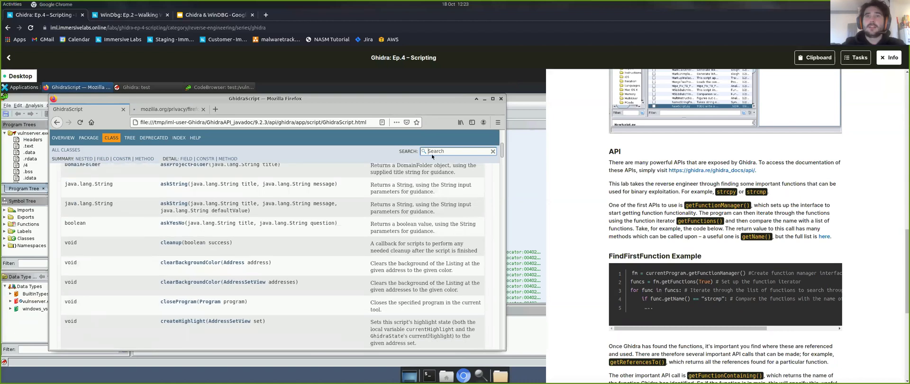
Try to look up the lab's FindFirstFunction name in the API documentation search and clear the search
click(437, 152)
drag(609, 256, 669, 256)
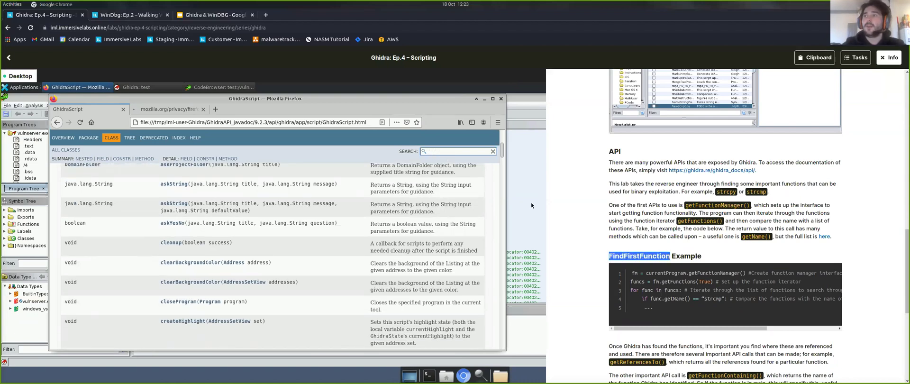
click(443, 151)
text(f)
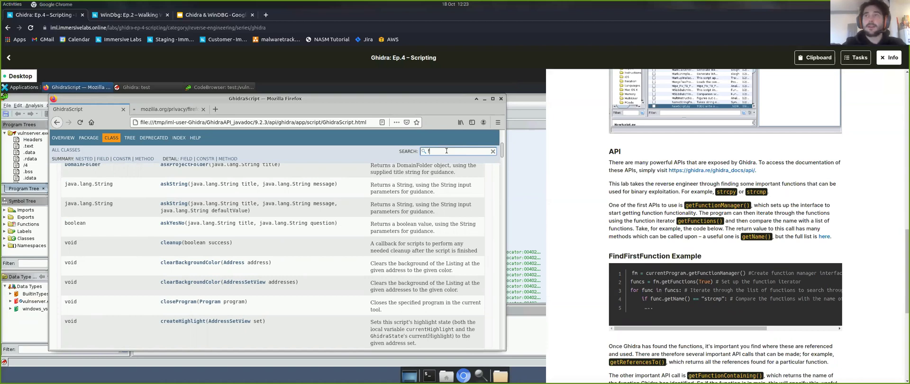
text(irst)
text(function)
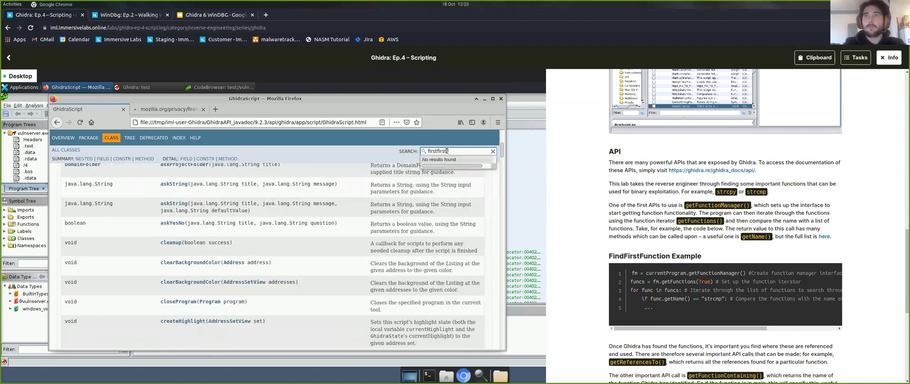
key(ctrl+a)
key(BackSpace)
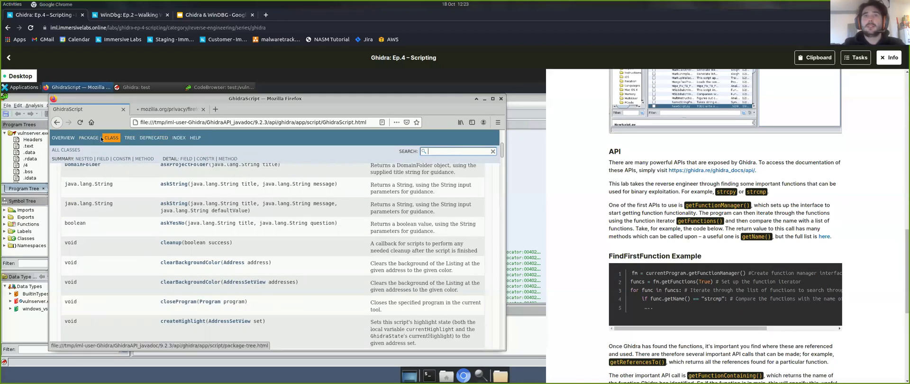
Search from the API documentation overview for findfirstfunc and findfirst, browse the package list and return to the CodeBrowser
click(66, 137)
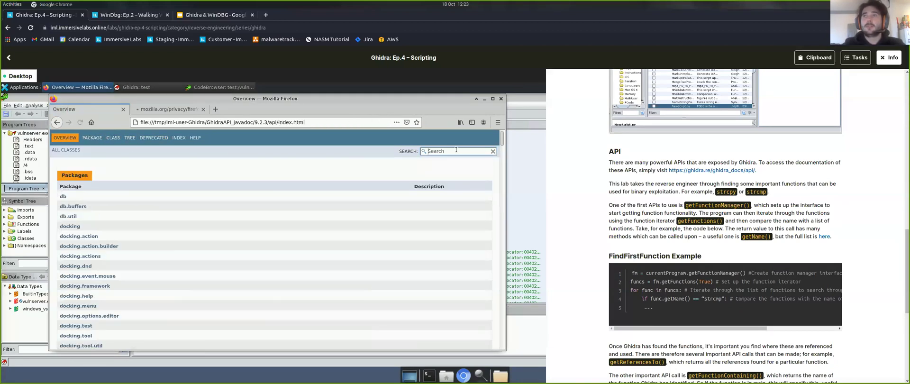
click(456, 149)
text(find)
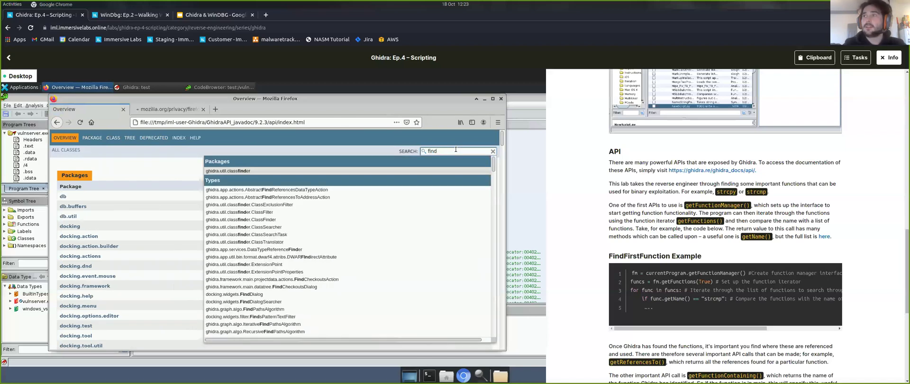
text(firstfunc)
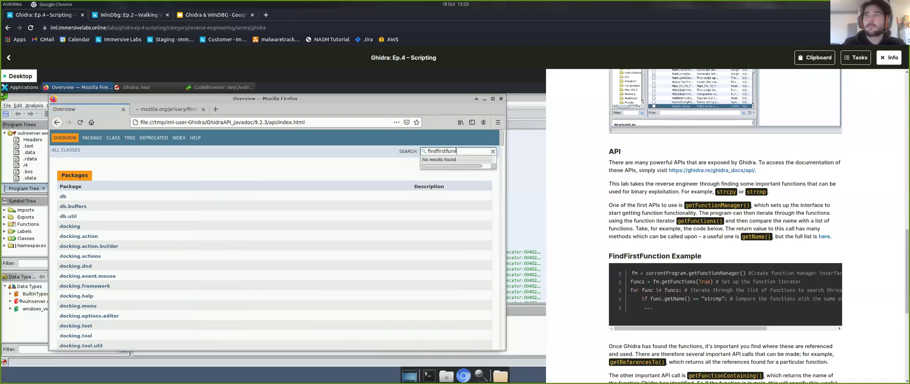
key(BackSpace)
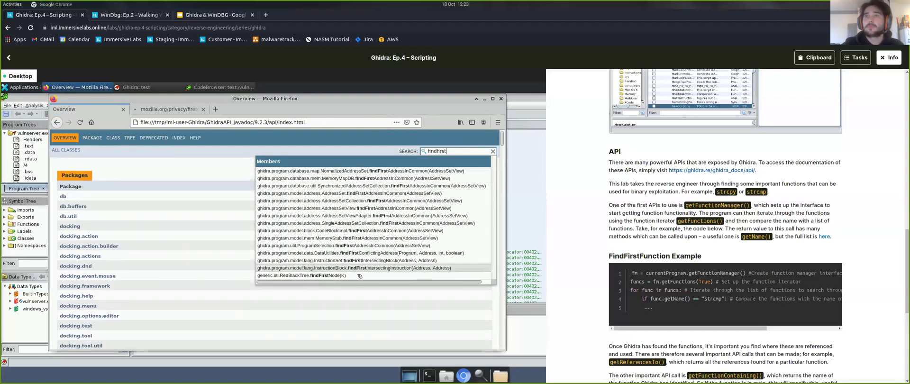
click(241, 166)
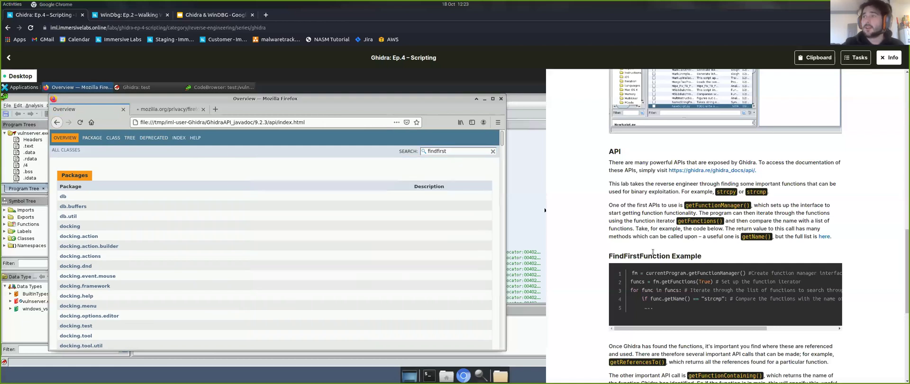
scroll(272, 181, down, 3)
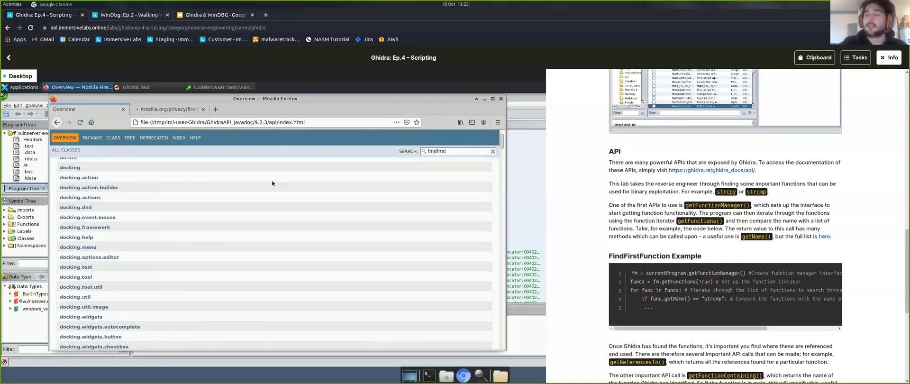
scroll(272, 180, down, 2)
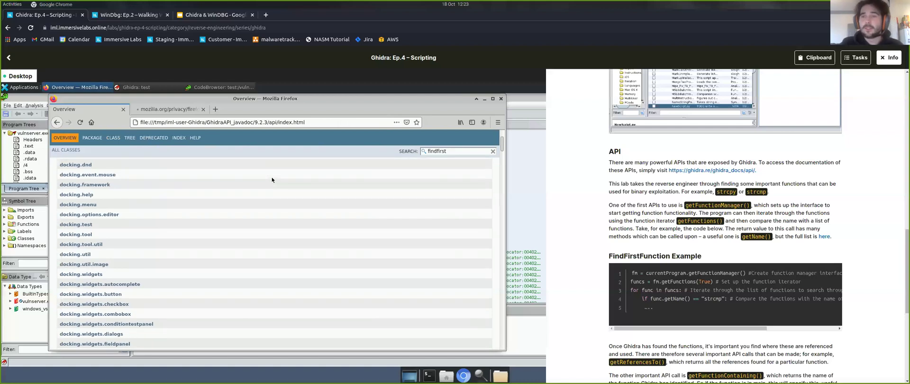
click(522, 102)
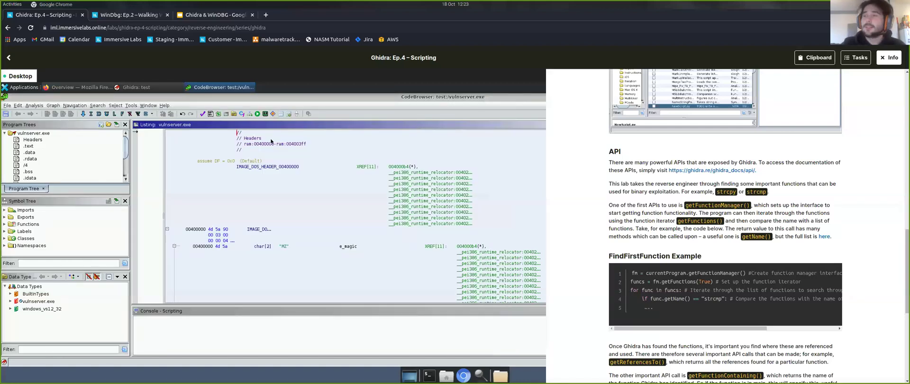
Open the Script Manager as the lab describes, bring its window fully into view and look over the available scripts
scroll(675, 219, down, 1)
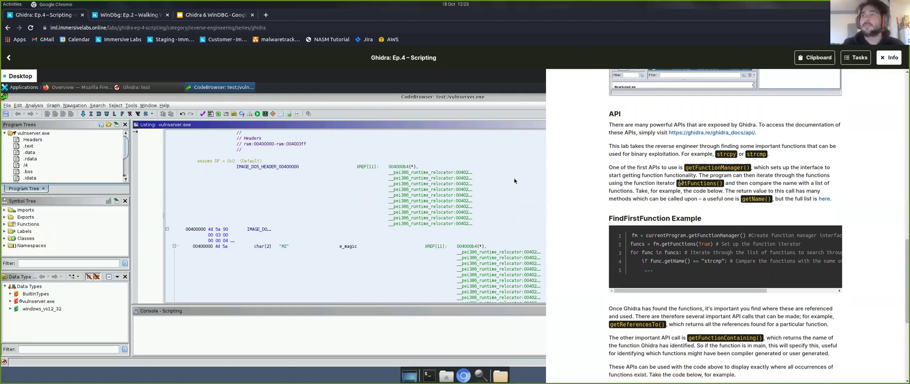
click(258, 113)
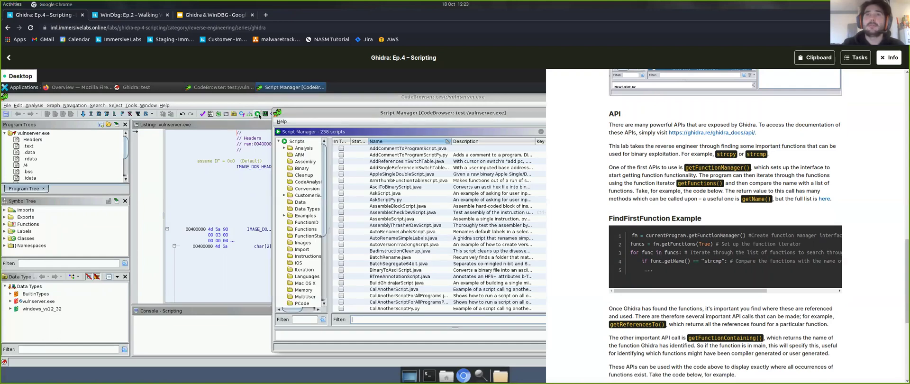
scroll(645, 167, up, 7)
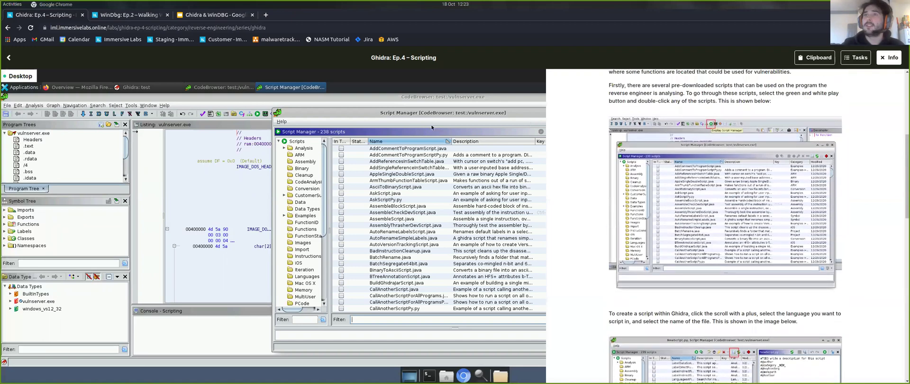
drag(429, 114, 263, 111)
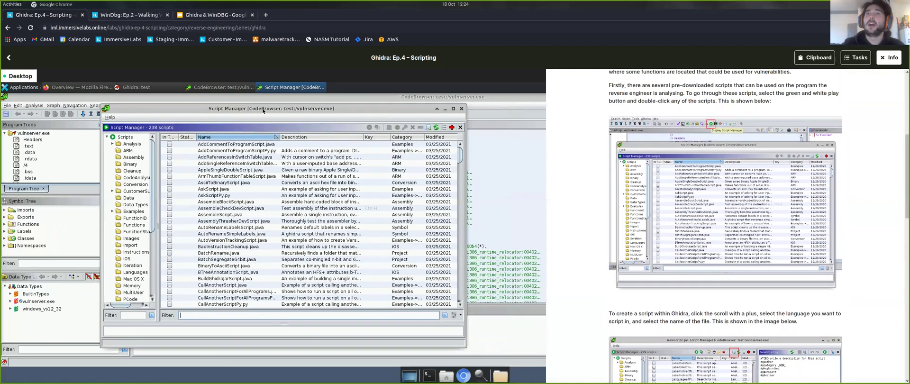
scroll(311, 206, down, 7)
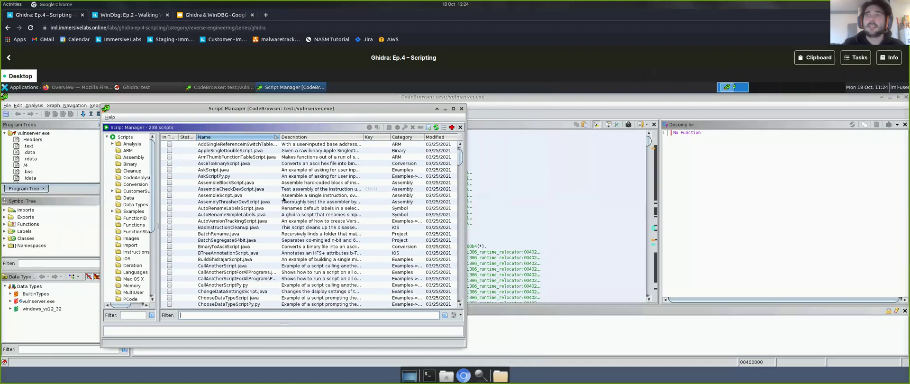
drag(460, 166, 457, 134)
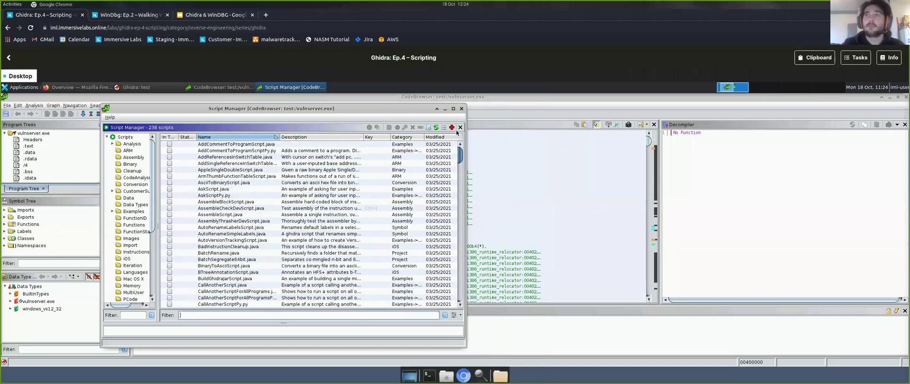
Create a new Python script named test.py in the ghidra_scripts directory
click(429, 128)
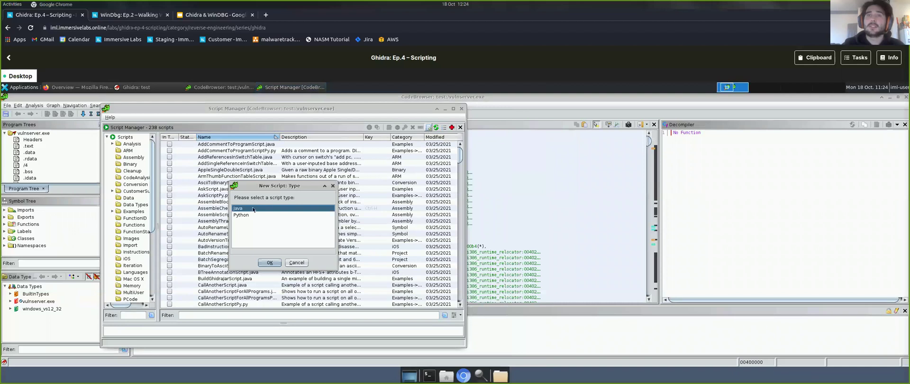
click(240, 215)
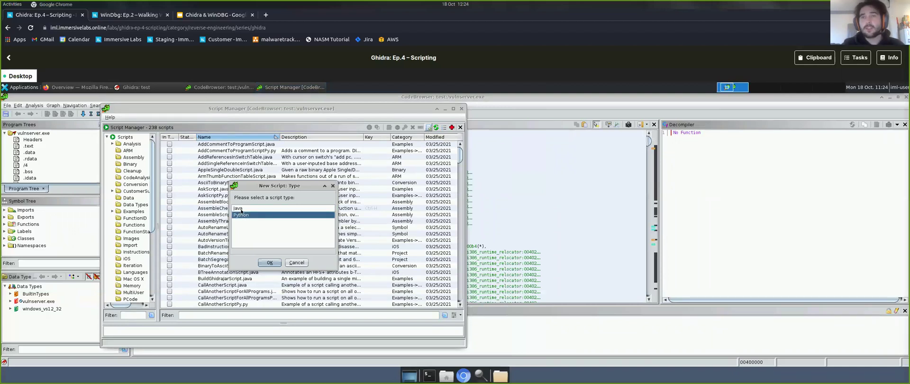
click(240, 208)
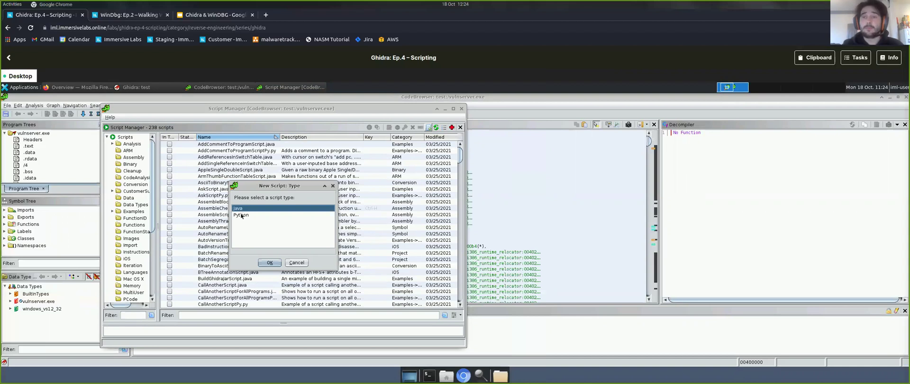
click(242, 215)
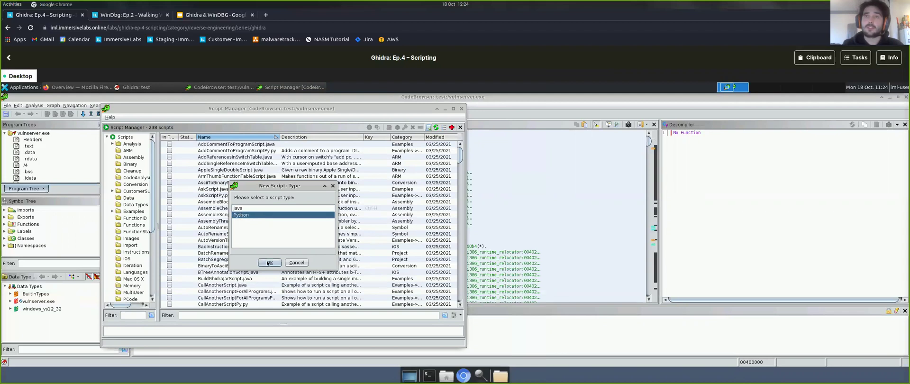
click(266, 263)
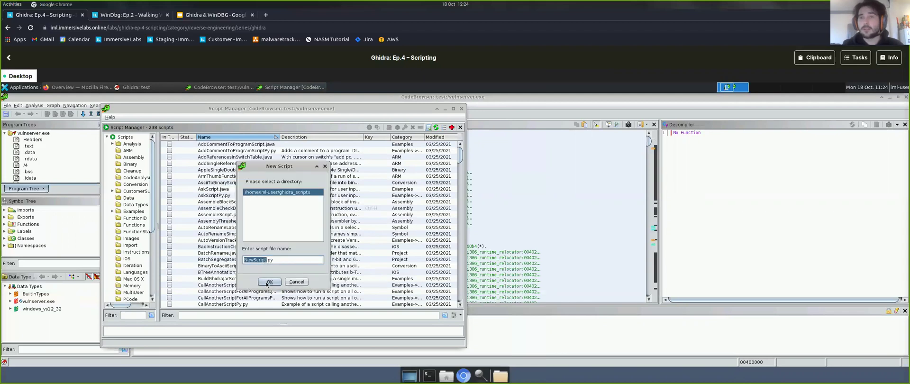
text(test)
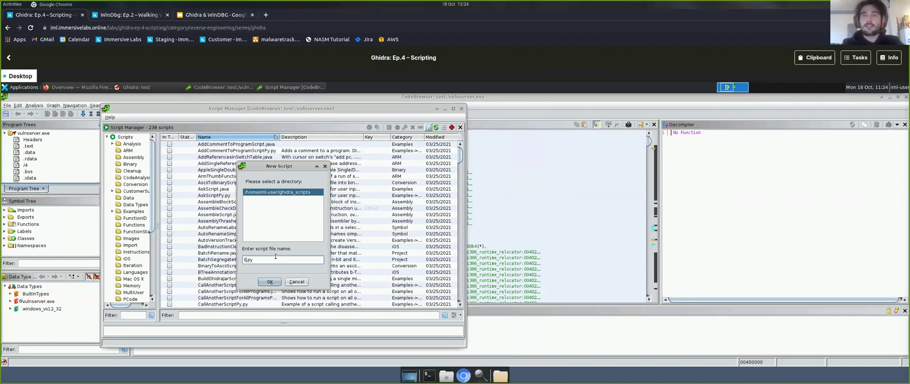
click(270, 281)
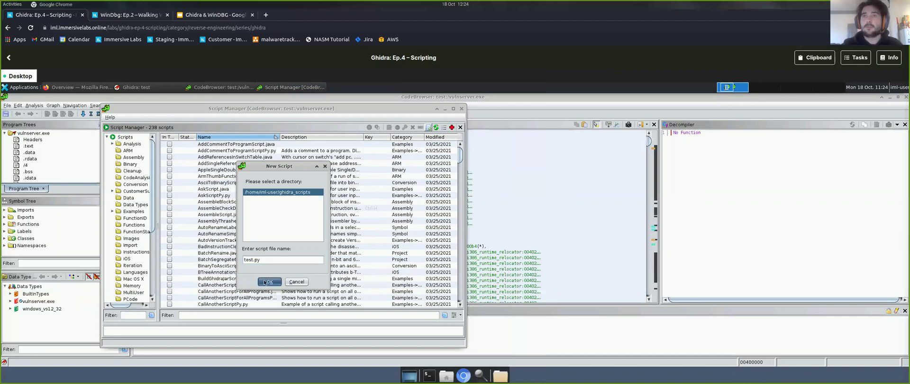
Confirm the creation of test.py and read the lab's API notes leading up to the FindFirstFunction example
click(285, 243)
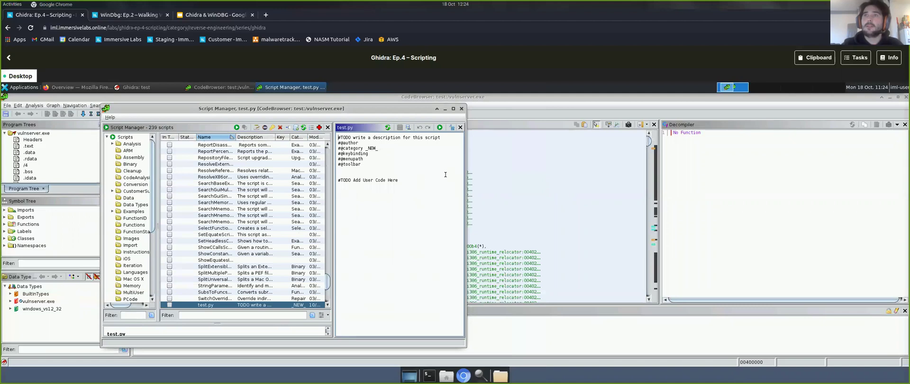
click(890, 57)
scroll(707, 222, down, 10)
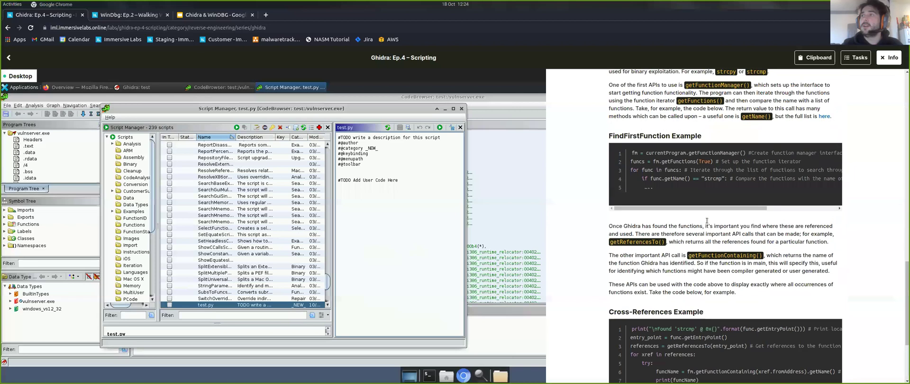
scroll(707, 221, up, 1)
scroll(658, 161, up, 1)
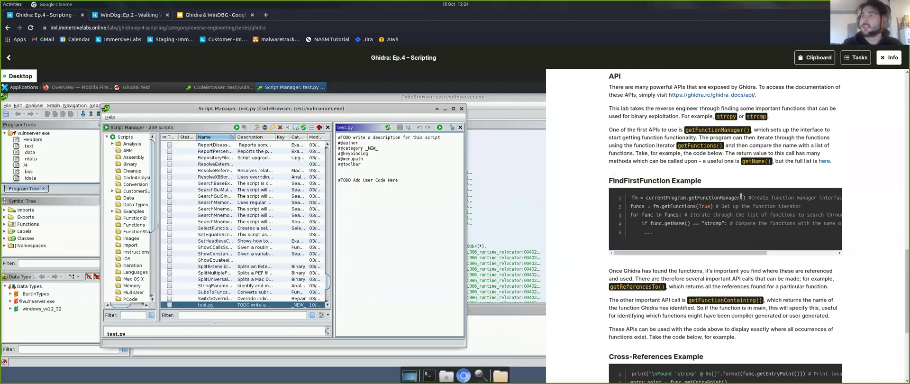
scroll(741, 197, down, 1)
mouse_move(684, 234)
mouse_down()
mouse_move(761, 230)
mouse_move(668, 237)
mouse_up()
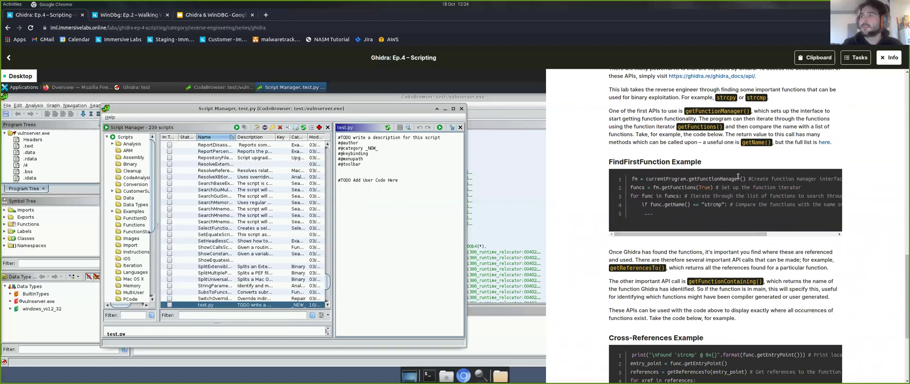
scroll(738, 176, up, 2)
drag(610, 199, 668, 201)
click(677, 219)
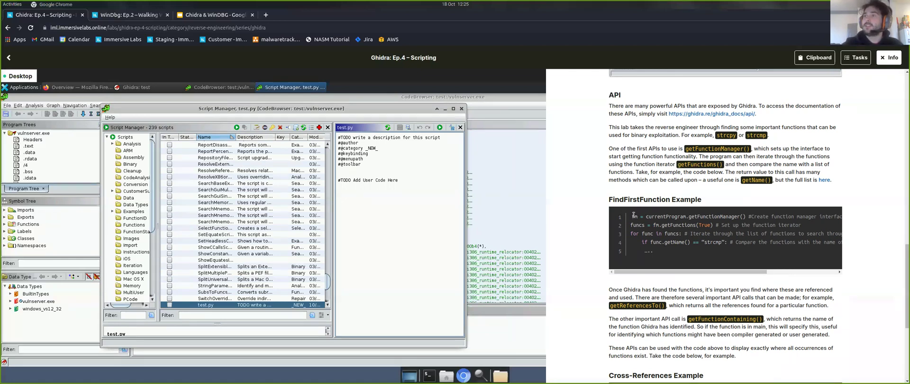
Examine the full FindFirstFunction example code, including the comments cut off at the line ends
drag(631, 216, 847, 247)
drag(764, 274, 691, 274)
click(716, 231)
scroll(713, 247, down, 3)
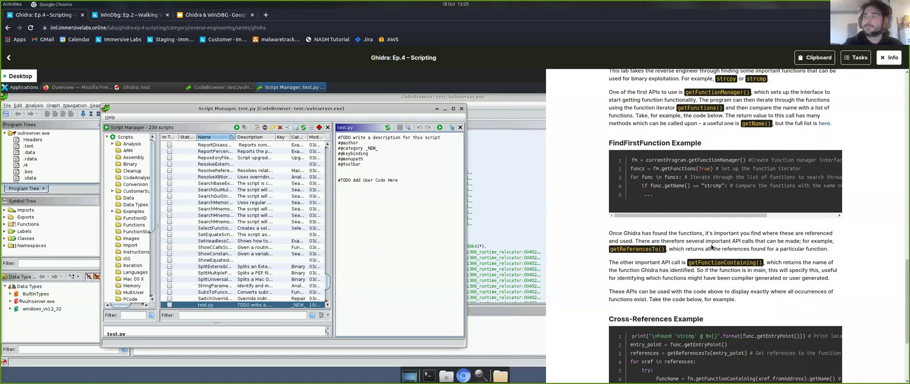
Review the lab task that asks for a script looking for the variation of strcpy within the binary
click(856, 57)
scroll(695, 150, up, 3)
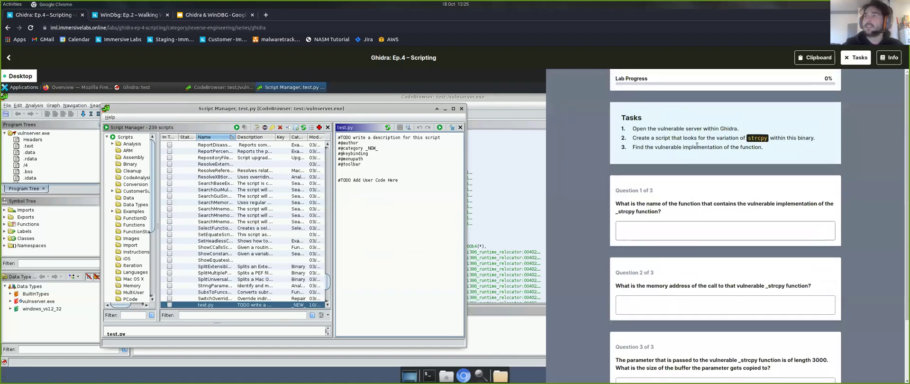
drag(634, 138, 815, 139)
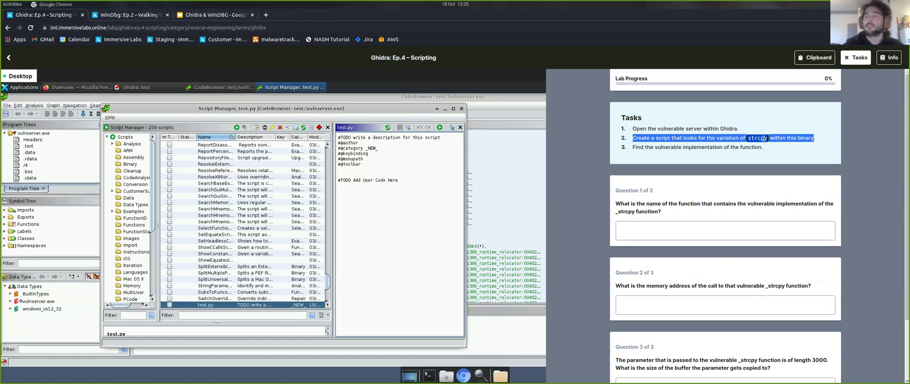
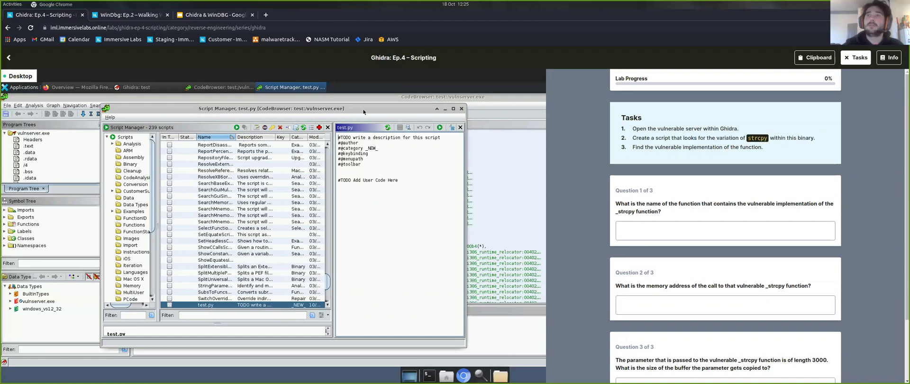
drag(379, 109, 384, 109)
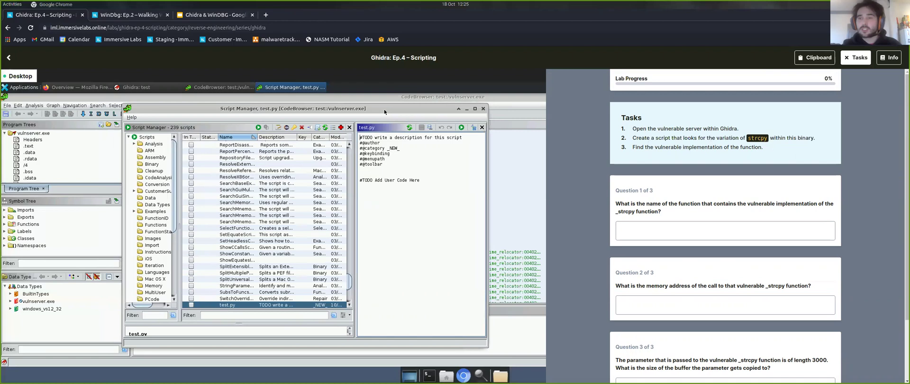
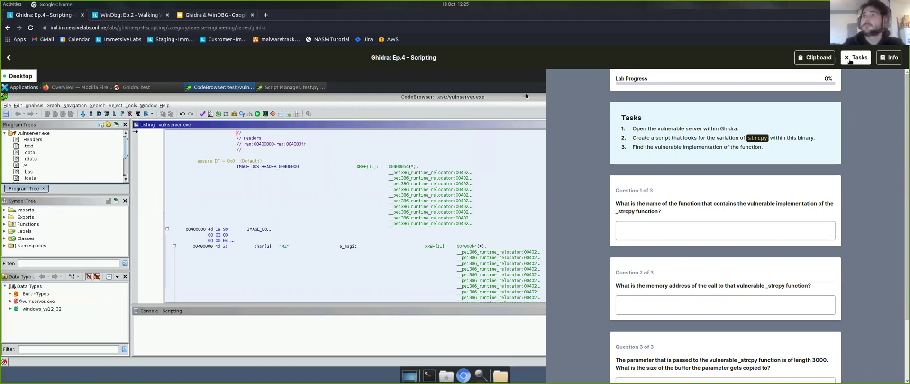
Dismiss the lab tasks and close the Script Manager window to get back to the CodeBrowser
click(856, 57)
click(258, 90)
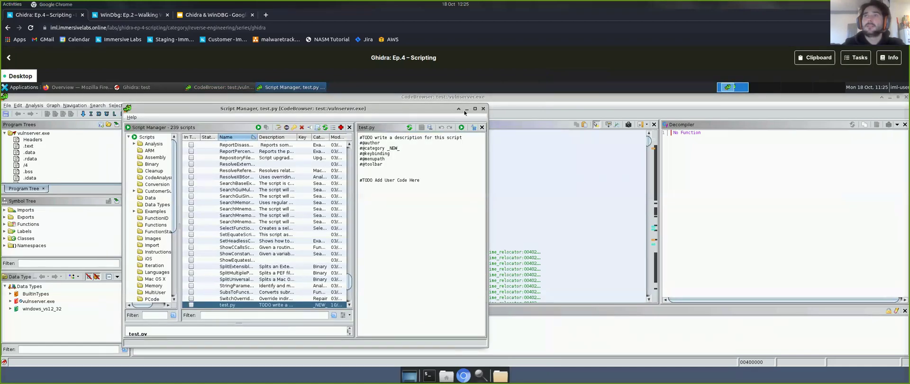
click(483, 108)
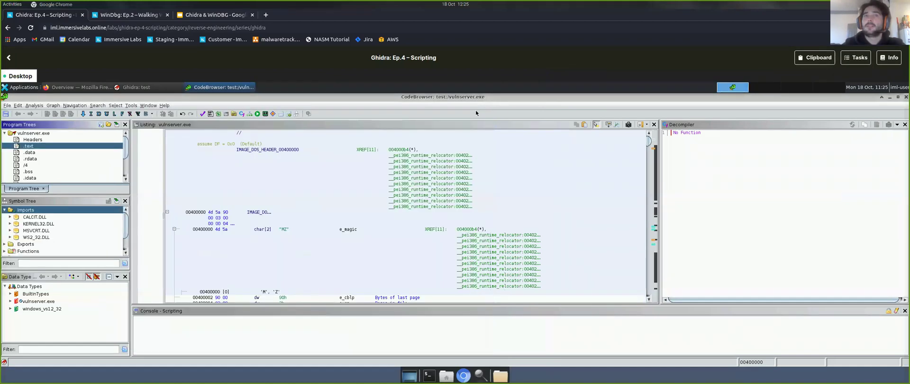
Expand the imports and functions of vulnserver.exe in the Symbol Tree and filter the symbols by str
click(4, 210)
click(4, 224)
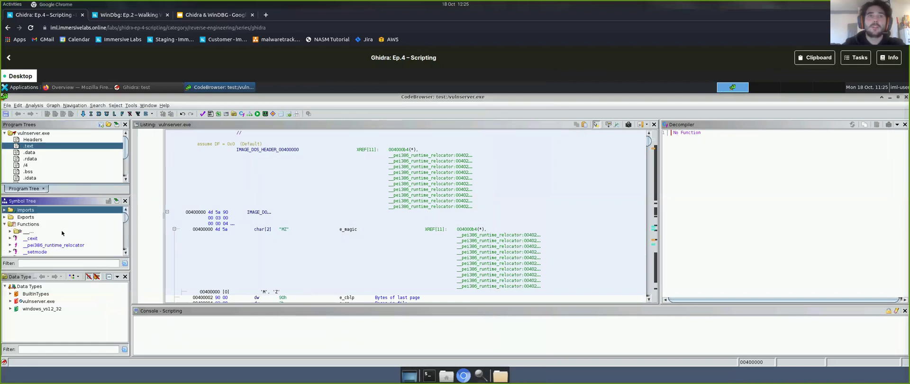
scroll(61, 230, down, 5)
scroll(62, 232, down, 4)
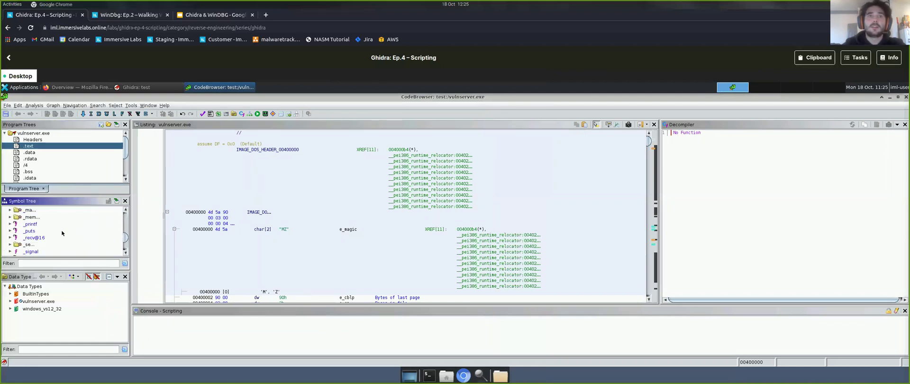
click(51, 263)
text(str)
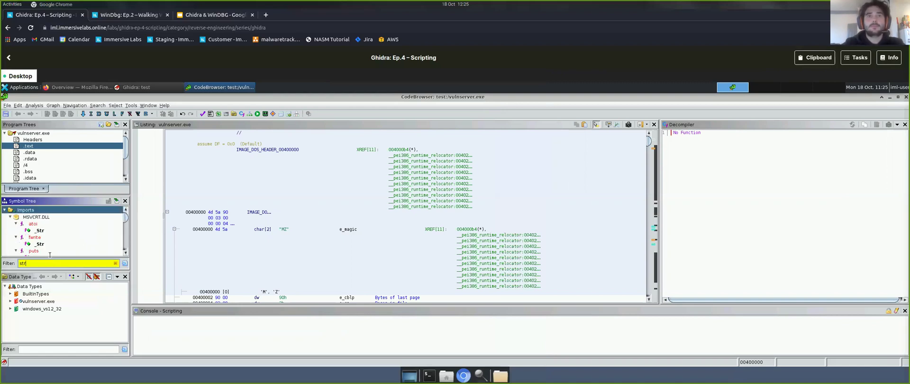
Inspect the imported strcpy and strncpy functions in the listing and go back to strcpy
scroll(50, 238, down, 2)
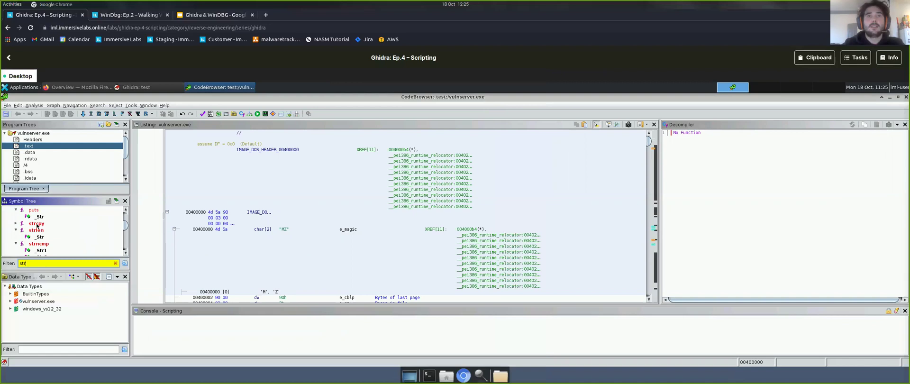
click(37, 225)
scroll(62, 234, down, 2)
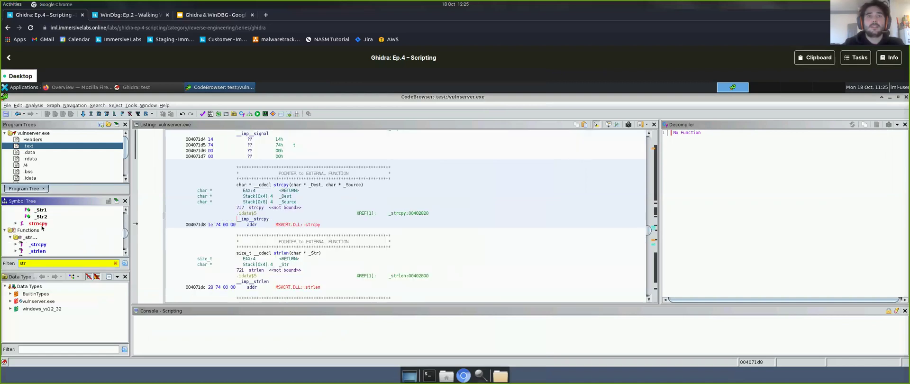
click(39, 223)
scroll(51, 230, up, 2)
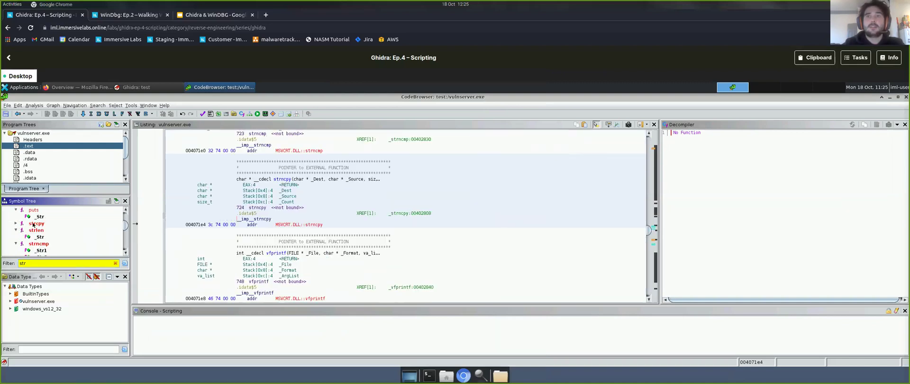
click(33, 224)
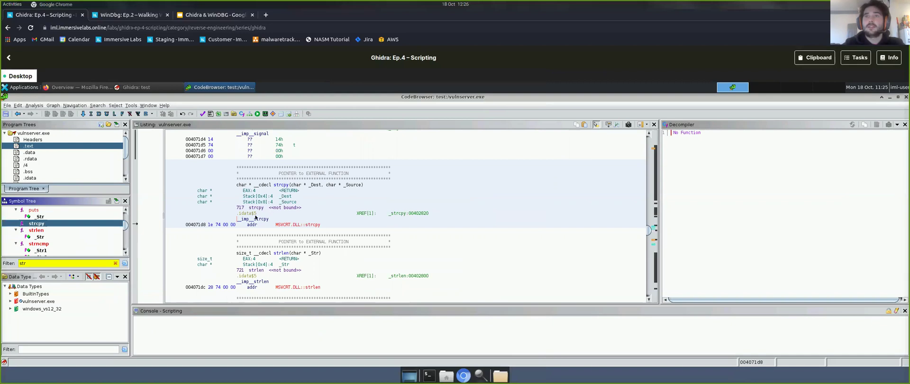
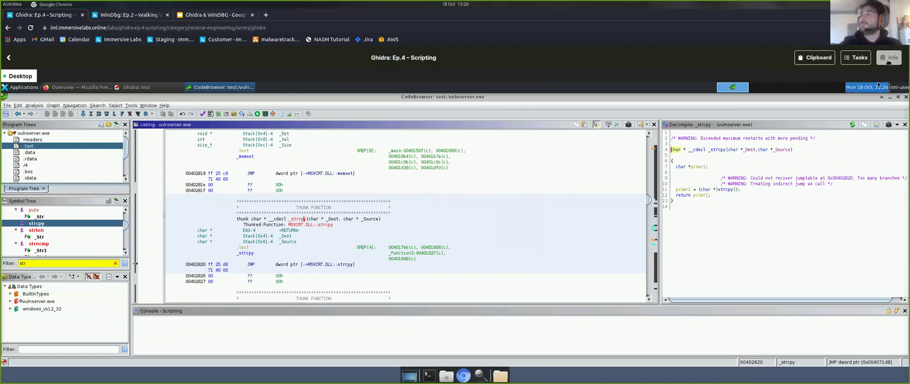
Reopen the lab information and examine the function manager and function iterator lines of the FindFirstFunction example
click(889, 59)
scroll(704, 214, down, 10)
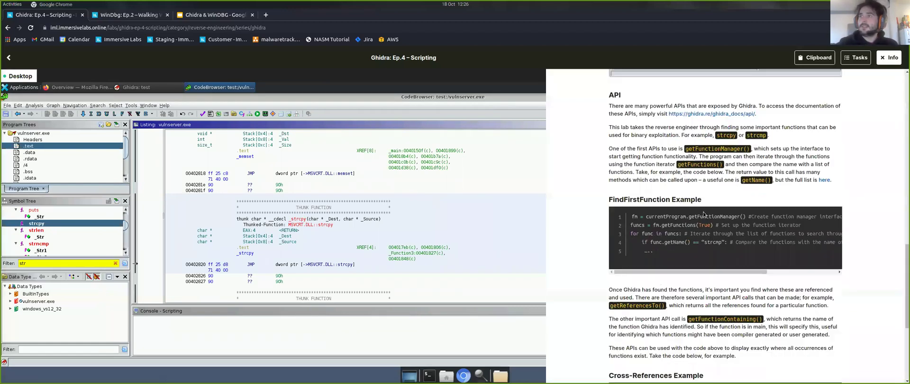
scroll(704, 214, down, 3)
click(704, 159)
drag(696, 175, 733, 171)
drag(711, 123, 795, 123)
drag(712, 177, 708, 179)
click(708, 130)
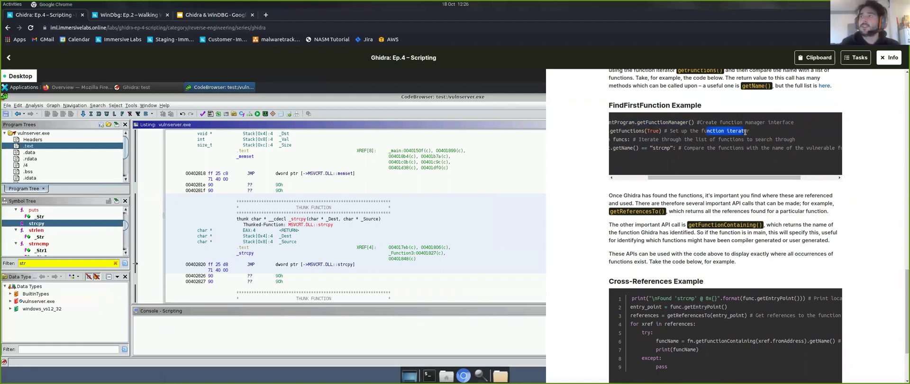
Examine the example's loop through the functions and its comparison with the vulnerable function name
drag(692, 139, 797, 141)
click(753, 153)
drag(749, 178, 796, 177)
drag(743, 146, 851, 151)
drag(785, 176, 662, 172)
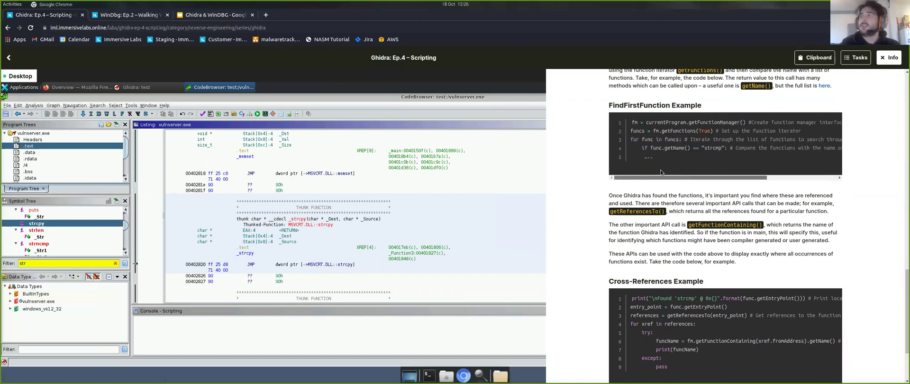
Close the lab information and clear the Symbol Tree filter
click(888, 57)
click(152, 327)
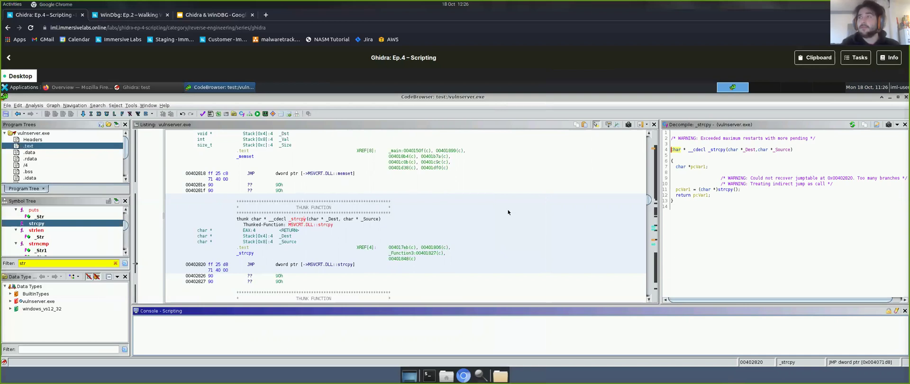
click(116, 264)
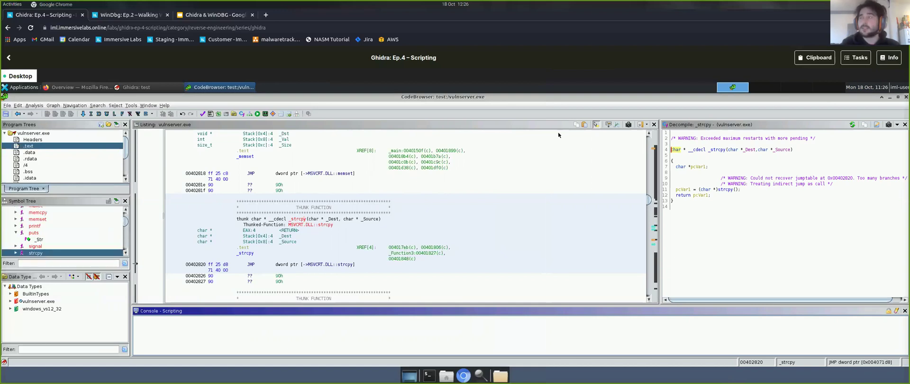
Read the lab's notes on getReferencesTo() and getFunctionContaining() and examine the Cross-References example code
click(890, 57)
scroll(731, 229, down, 3)
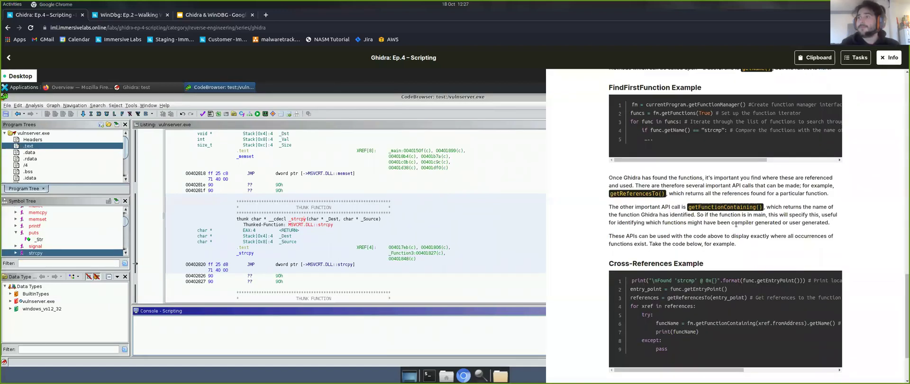
scroll(690, 243, up, 2)
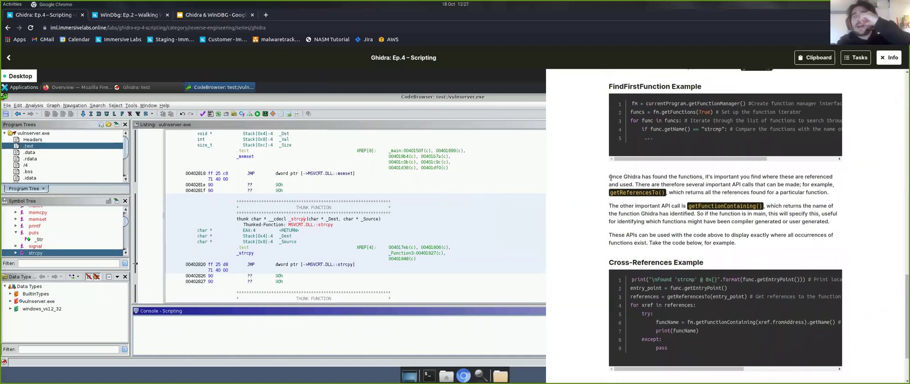
double_click(706, 130)
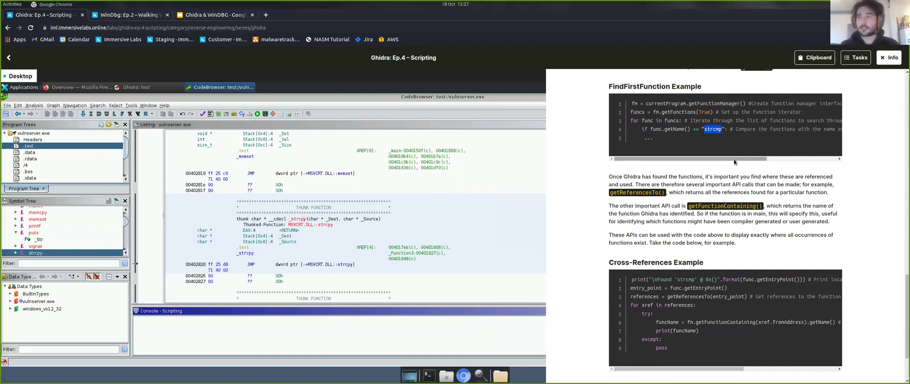
scroll(630, 204, down, 3)
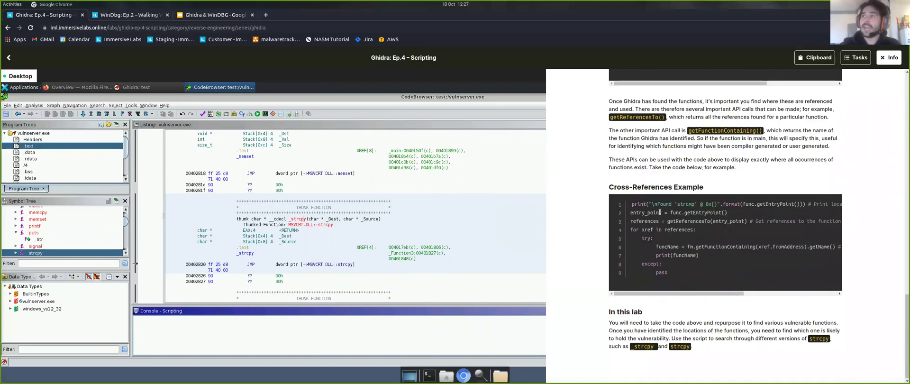
mouse_move(630, 206)
mouse_down()
mouse_move(669, 273)
mouse_move(633, 205)
mouse_up()
click(635, 207)
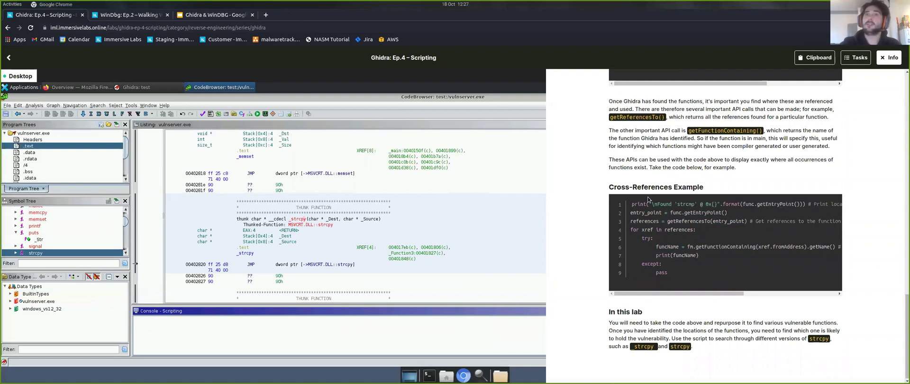
Close the lab information, follow the _strcpy cross-reference into _Function3 and inspect its decompiled _strcpy call
click(372, 249)
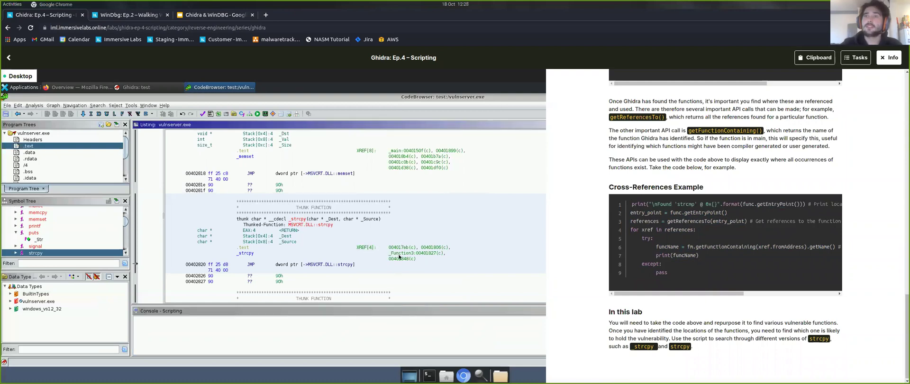
click(889, 57)
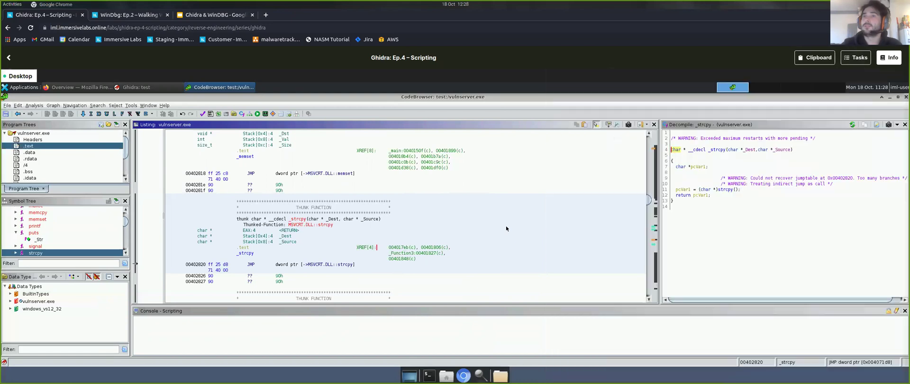
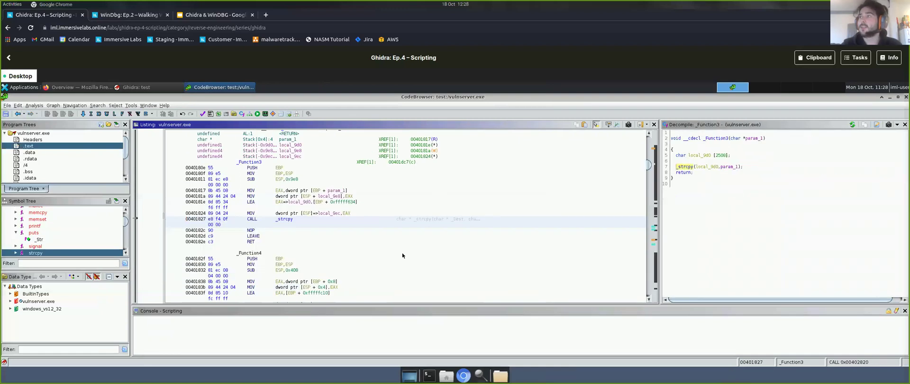
click(694, 169)
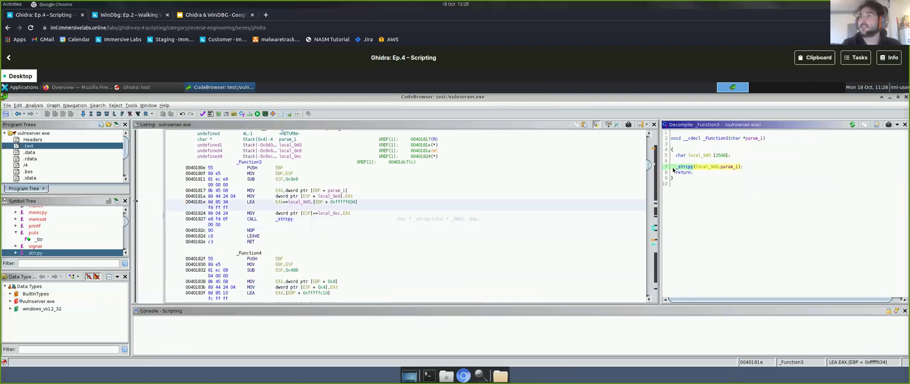
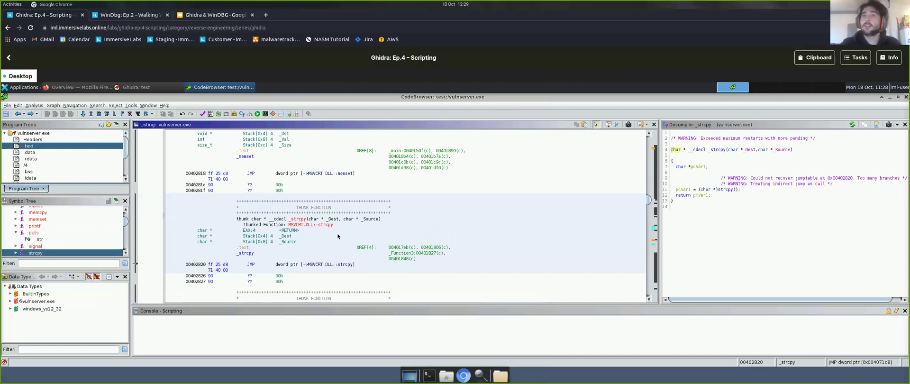
Reopen the Ghidra scripting lab information and review it from the Cross-References example back up to the quick summary
click(887, 59)
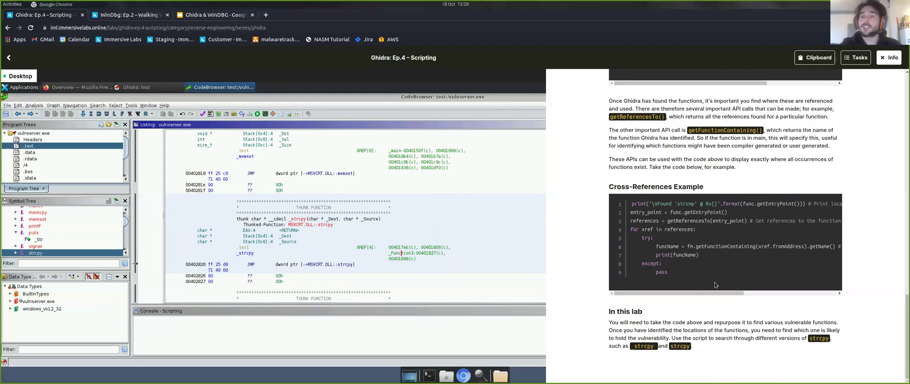
scroll(710, 246, up, 3)
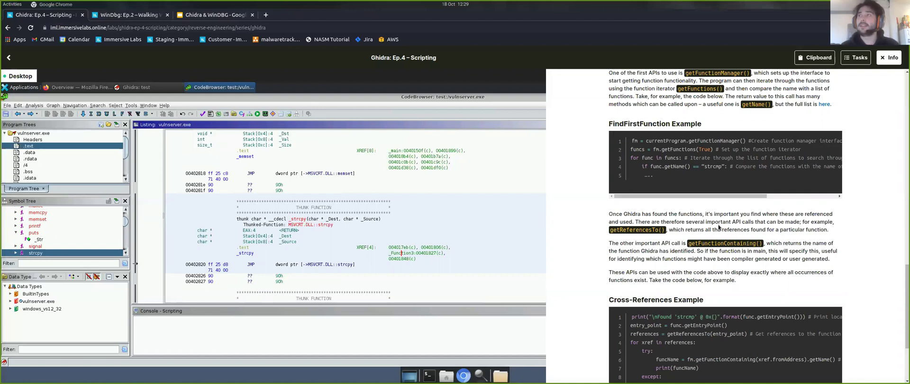
scroll(711, 237, up, 5)
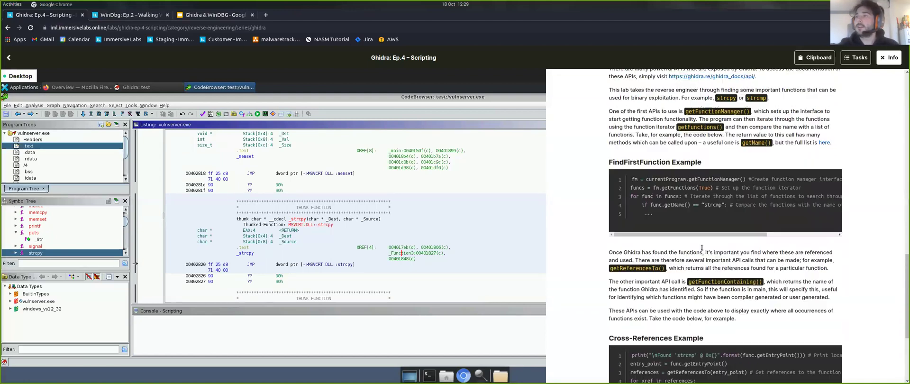
scroll(702, 247, up, 6)
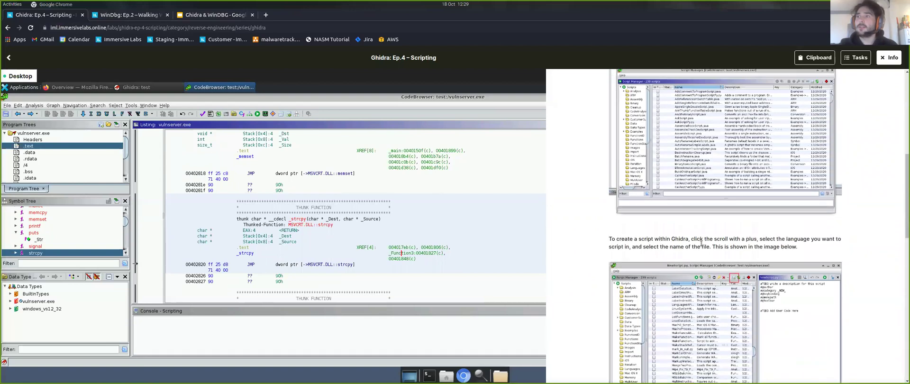
scroll(702, 245, up, 1)
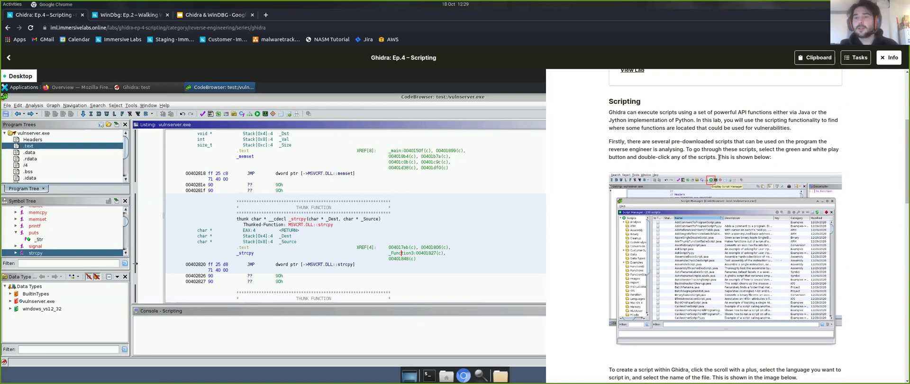
scroll(716, 155, up, 4)
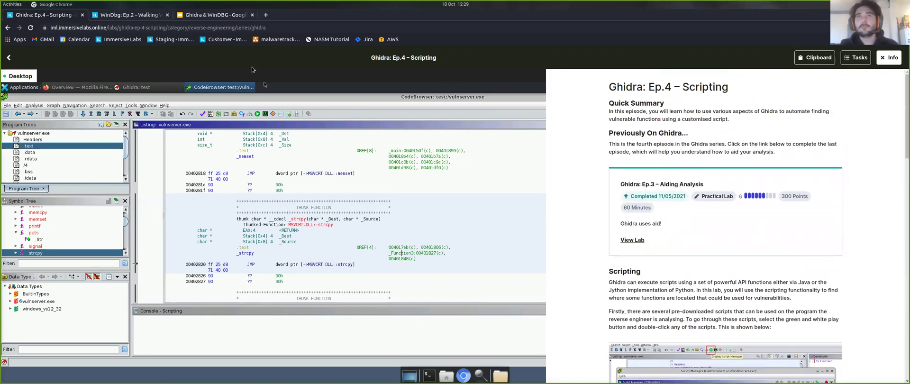
Switch to the WinDbg: Ep.2 – Walking Windows Structures lab and go to the beginning of its information
click(140, 15)
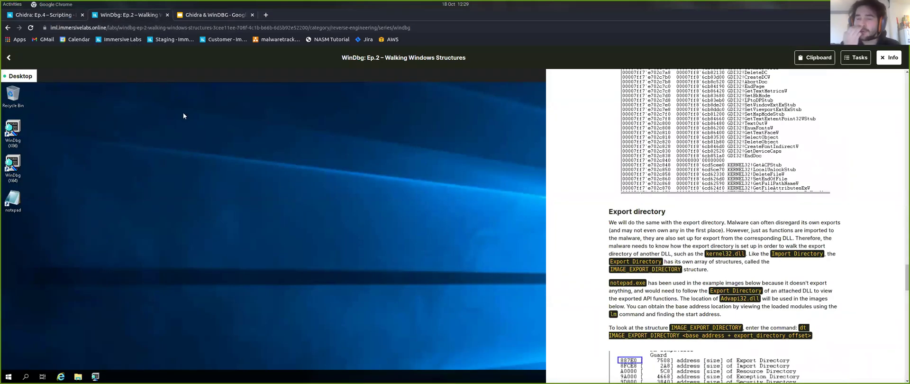
scroll(572, 184, up, 10)
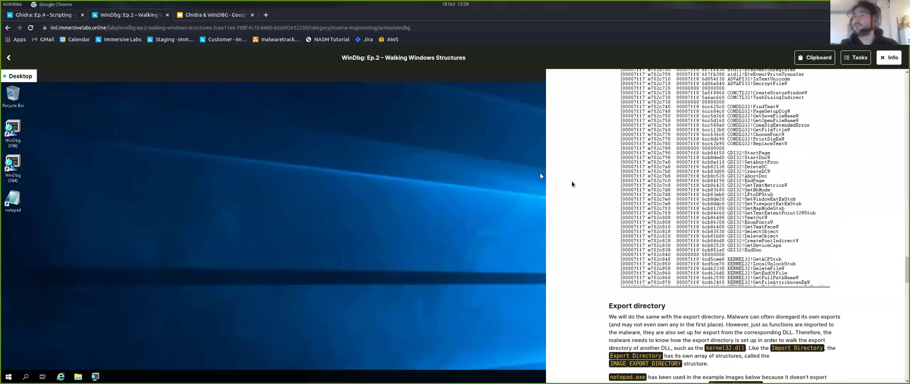
scroll(573, 183, up, 15)
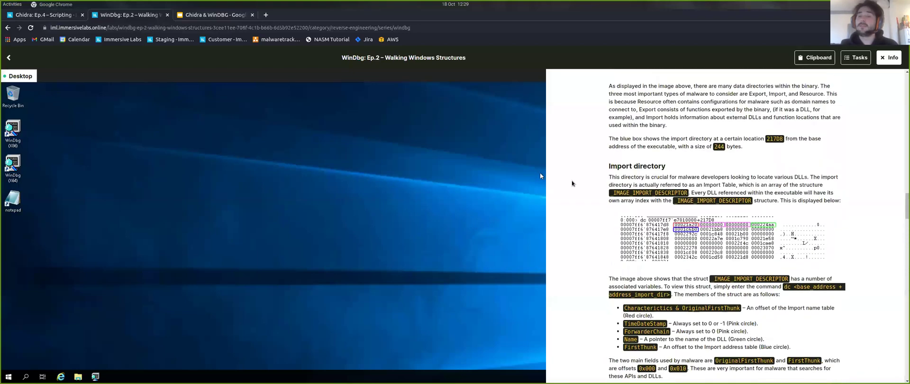
scroll(573, 184, up, 15)
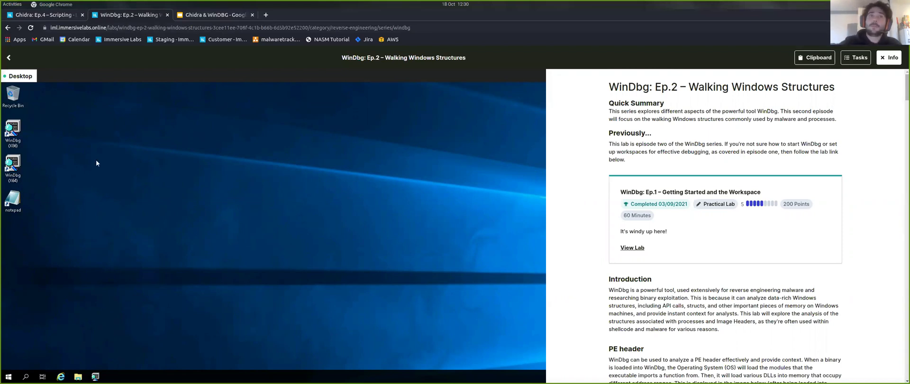
Launch WinDbg (X64), open the notepad executable from the Desktop for debugging, and maximize the WinDbg and Command windows
double_click(13, 168)
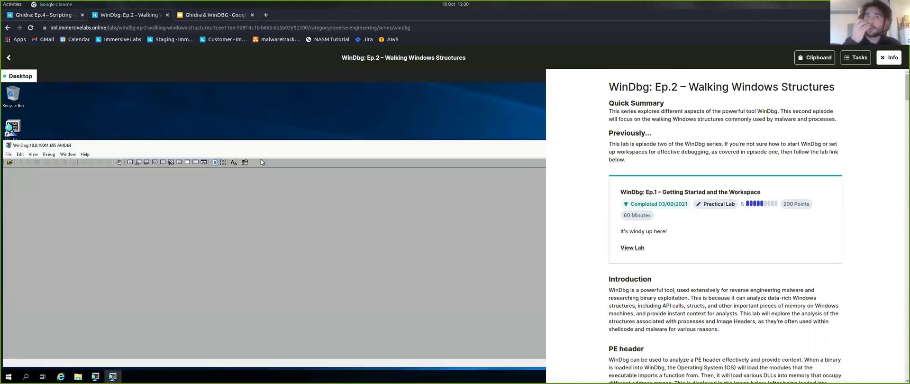
double_click(268, 142)
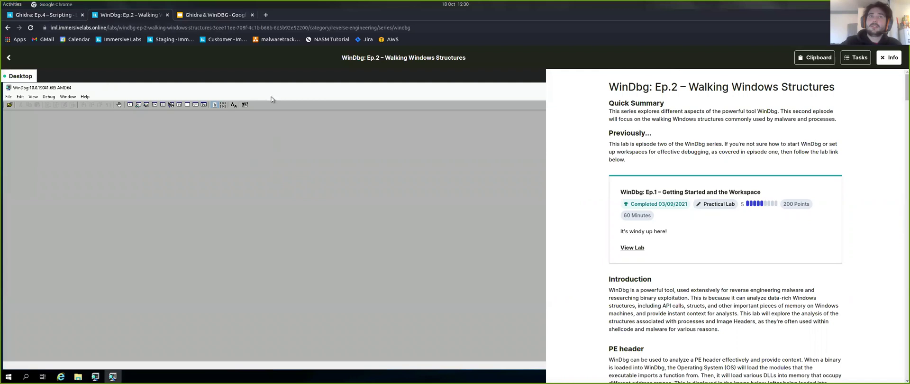
click(10, 98)
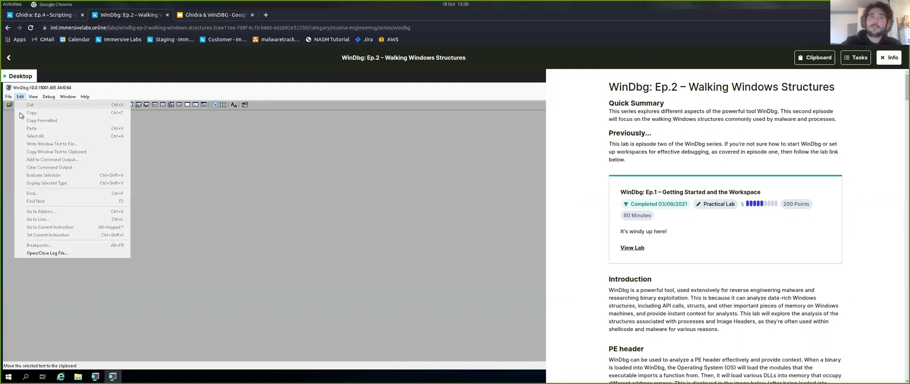
click(32, 123)
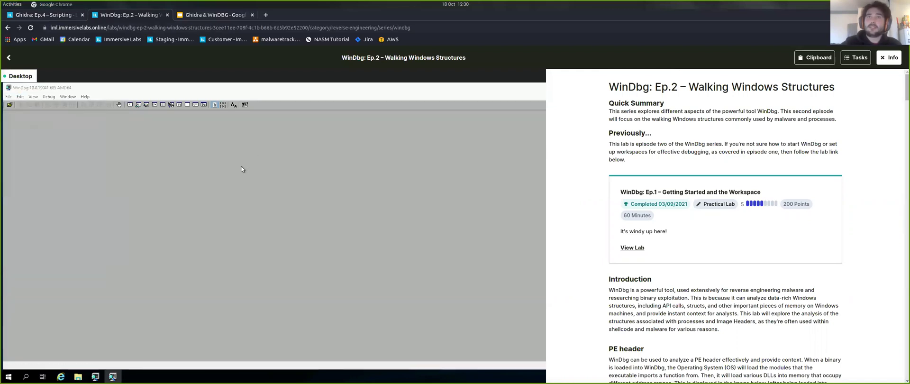
click(23, 155)
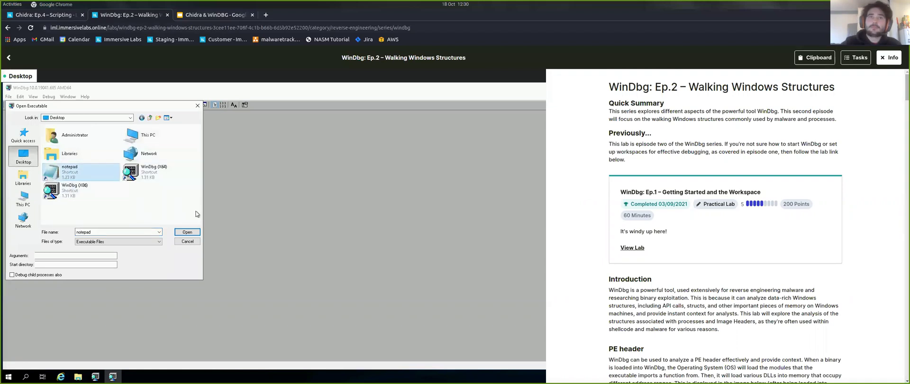
click(187, 242)
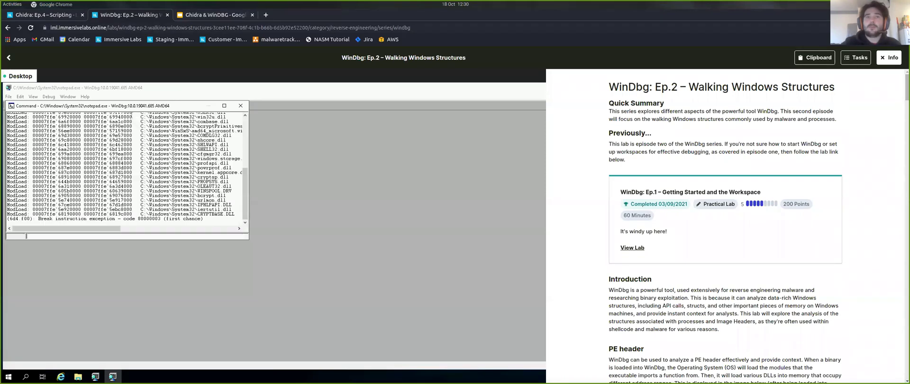
double_click(152, 106)
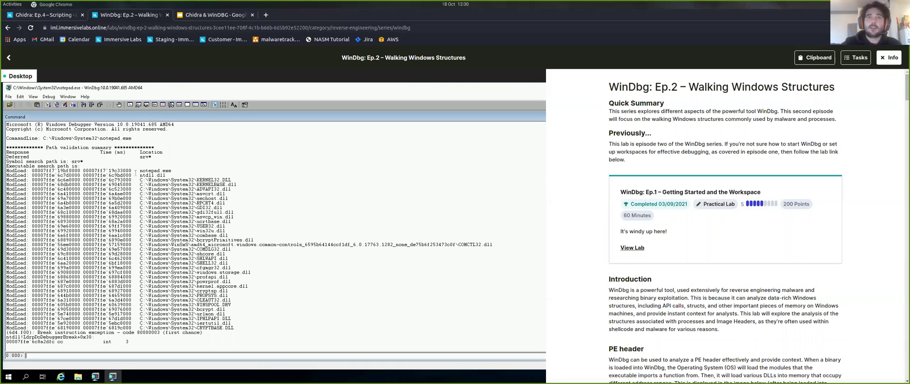
Examine the ModLoad entries for notepad.exe and the DLLs in the Command window
drag(131, 171, 30, 170)
right_click(30, 170)
drag(137, 180, 249, 329)
right_click(249, 328)
Find the lab's warning notes on loading symbols and read the .sympath and ld* instructions
scroll(720, 259, down, 3)
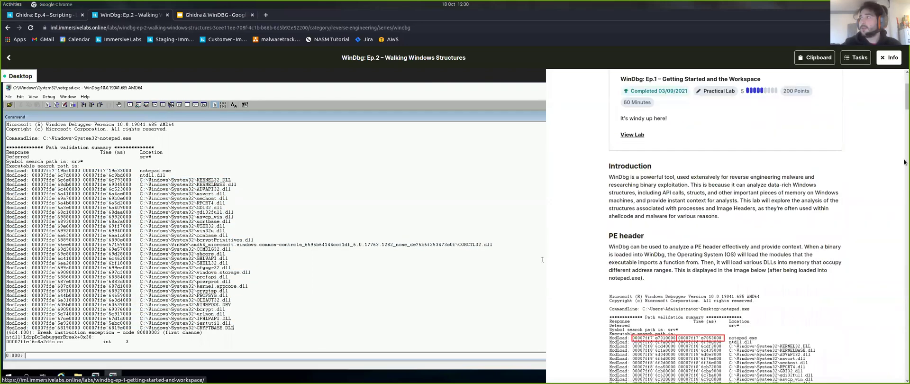
scroll(903, 372, down, 10)
scroll(903, 373, down, 5)
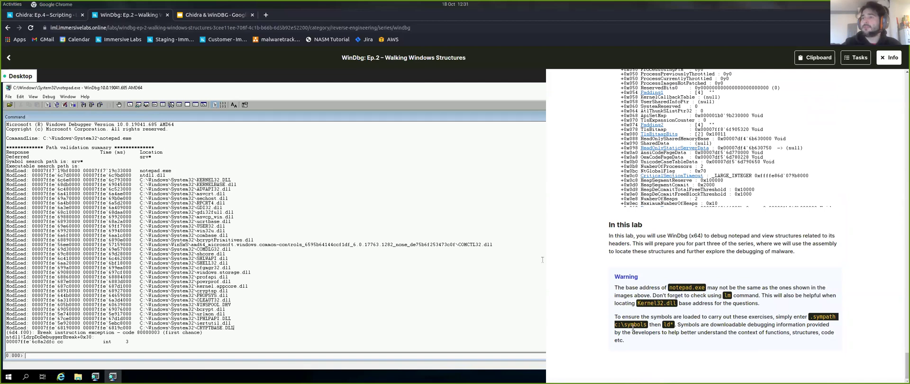
drag(615, 317, 625, 342)
click(604, 332)
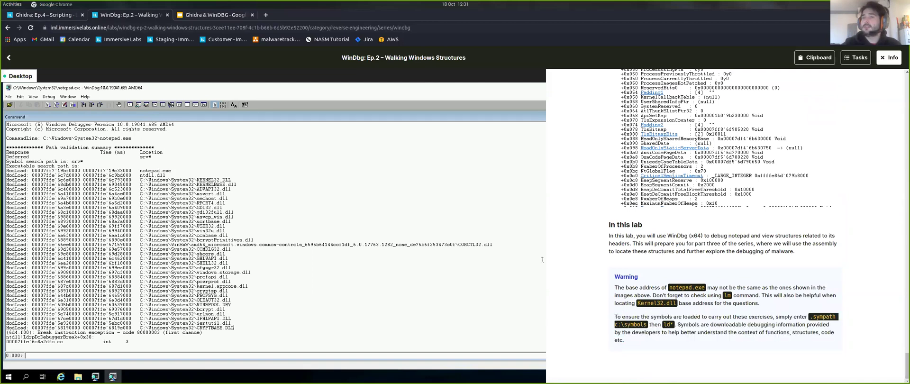
Set the symbol path with .sympath c:\symbols and load the symbols for all modules with ld*
click(447, 356)
text(.syppat)
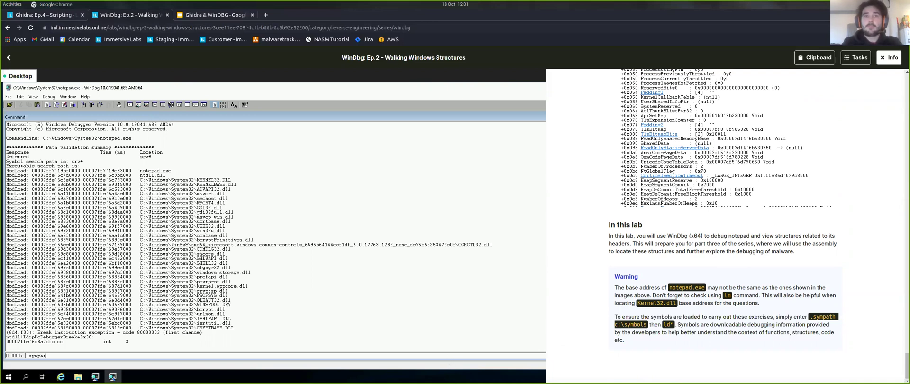
text(h )
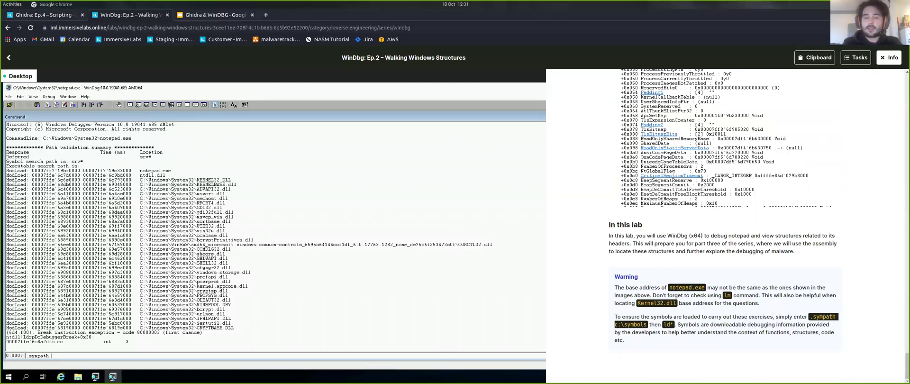
text(c:)
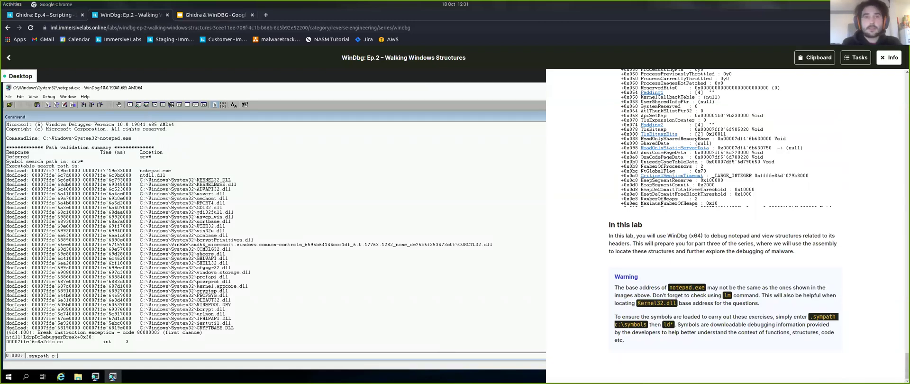
text(\symbols)
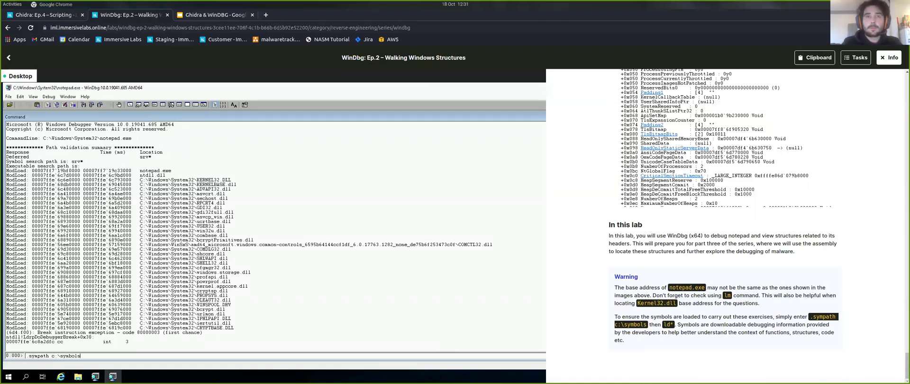
key(Return)
text(ld*)
key(Return)
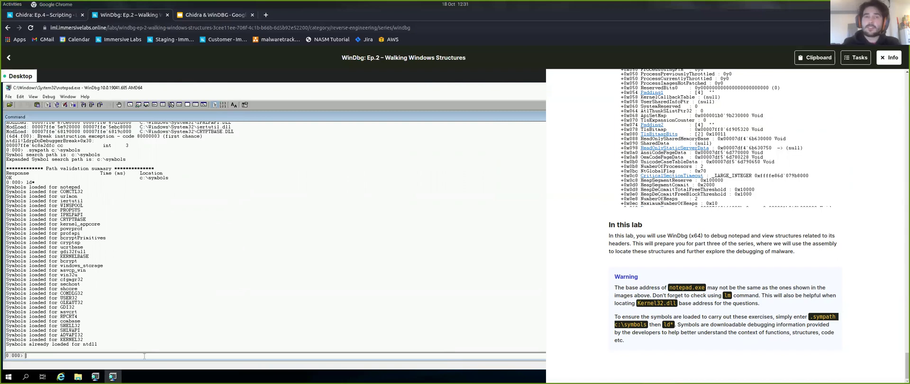
List the loaded modules with lm and compare their symbol files with the earlier ModLoad output
text(lm)
key(Return)
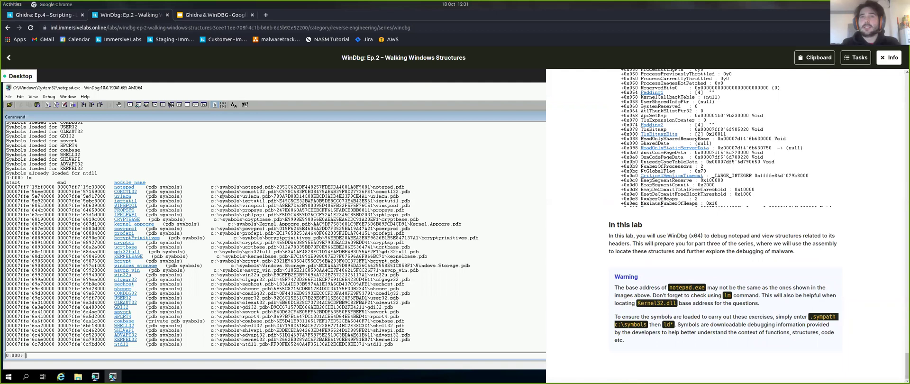
drag(214, 186, 284, 350)
click(319, 206)
scroll(319, 206, up, 3)
scroll(319, 205, up, 20)
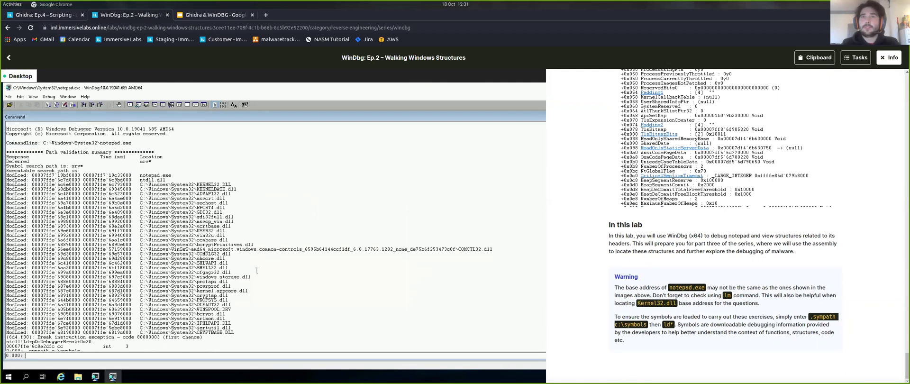
scroll(340, 204, down, 20)
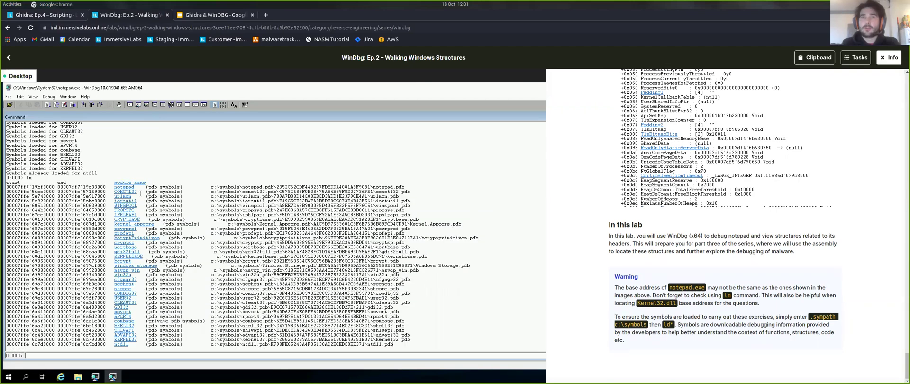
Read the lab's PE header section and examine the base address in its dt _IMAGE_DOS_HEADER command
scroll(701, 234, up, 10)
scroll(700, 234, up, 15)
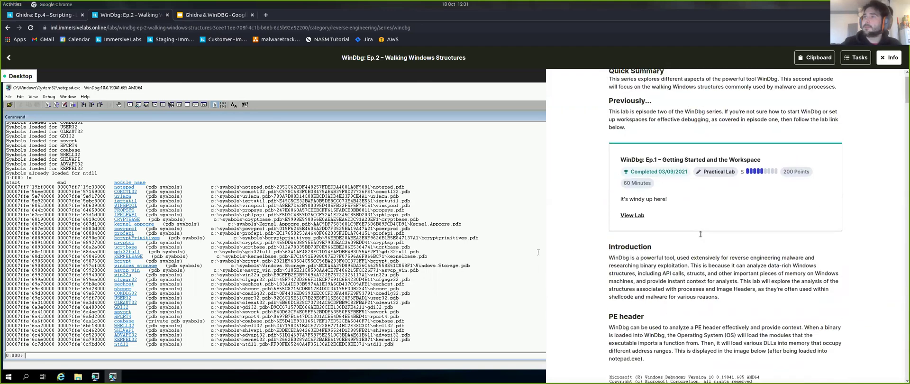
scroll(701, 234, down, 5)
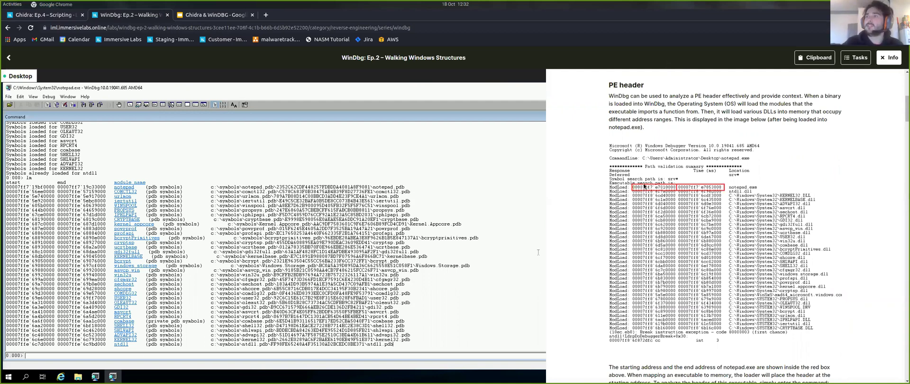
scroll(662, 172, down, 1)
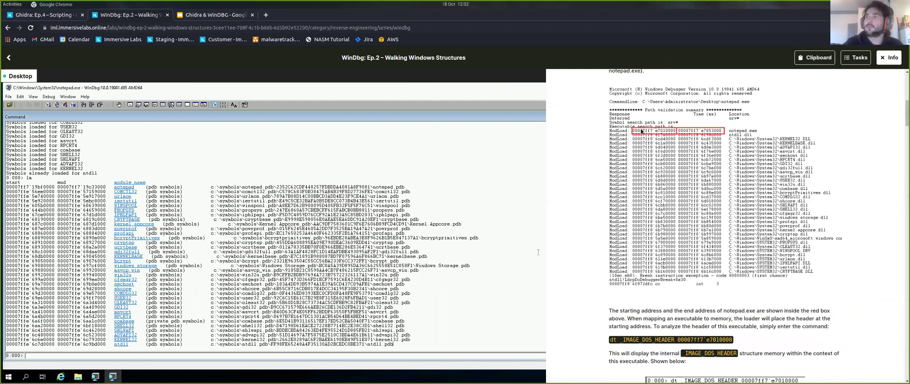
scroll(661, 180, down, 2)
click(650, 265)
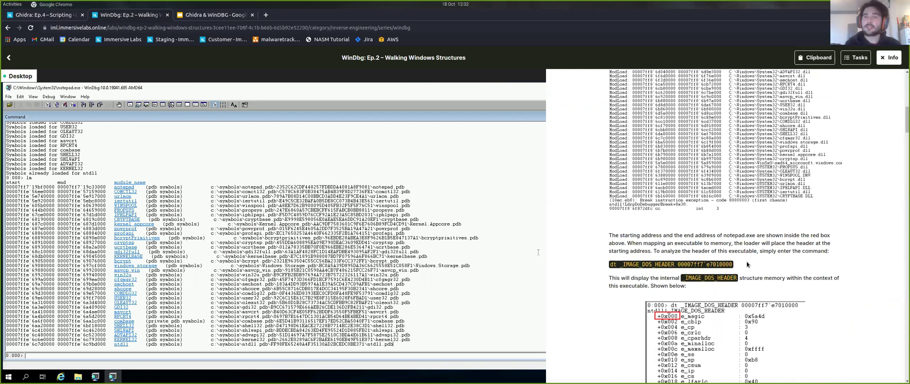
scroll(657, 232, down, 3)
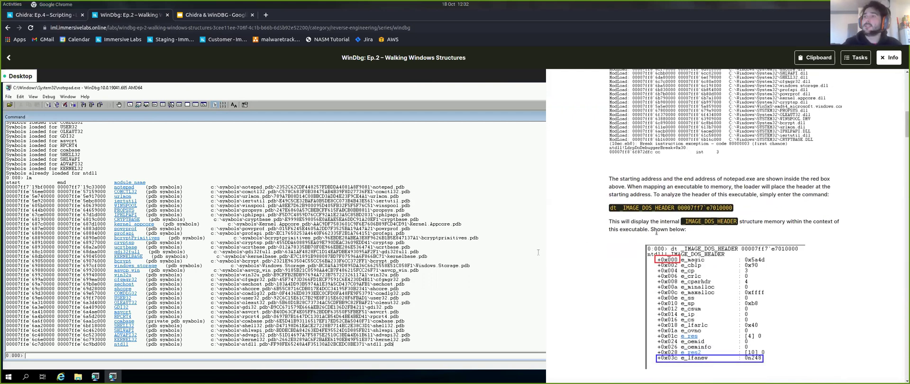
drag(613, 208, 733, 207)
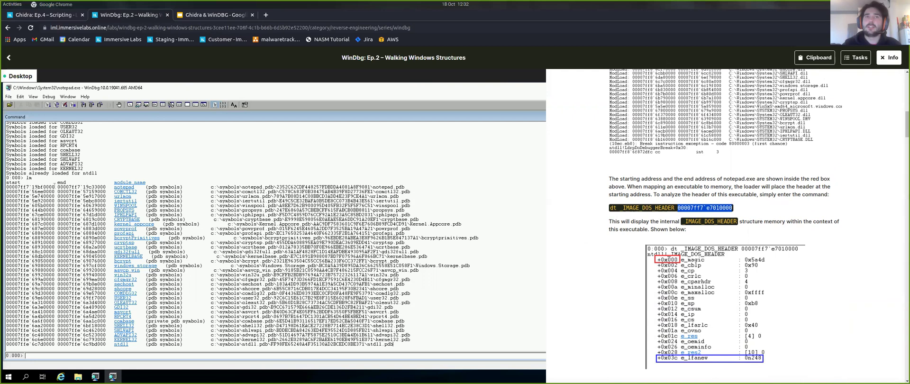
Dump notepad's DOS header with dt _IMAGE_DOS_HEADER at base address 00007ff7`19bf0000, copied from the module list
click(8, 187)
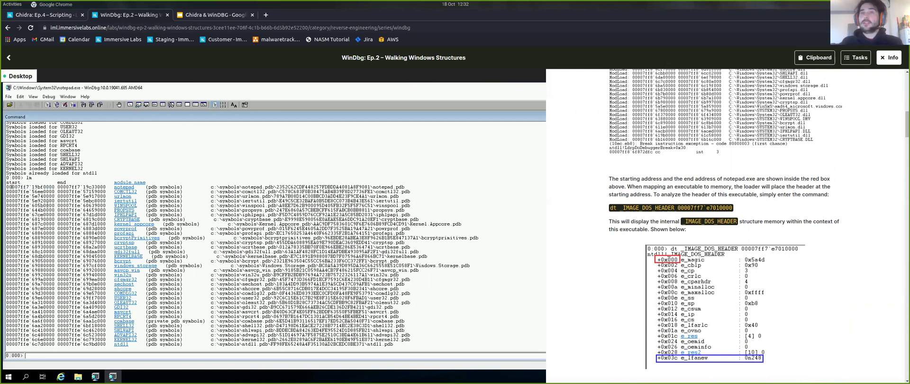
text(dt _IMAGE)
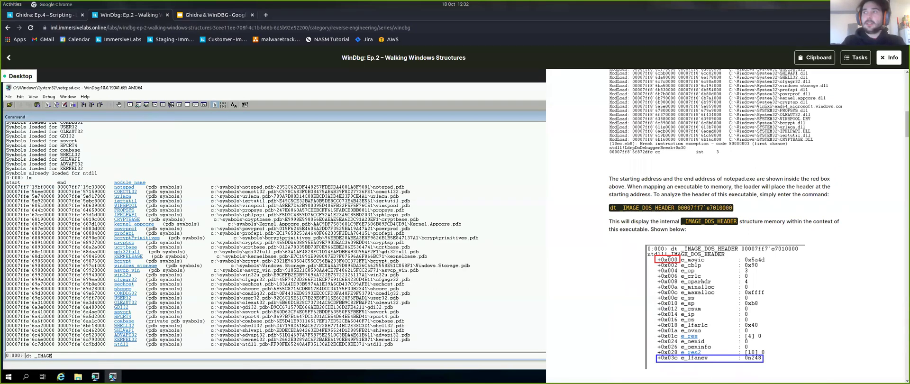
text(_DOS_HEADER)
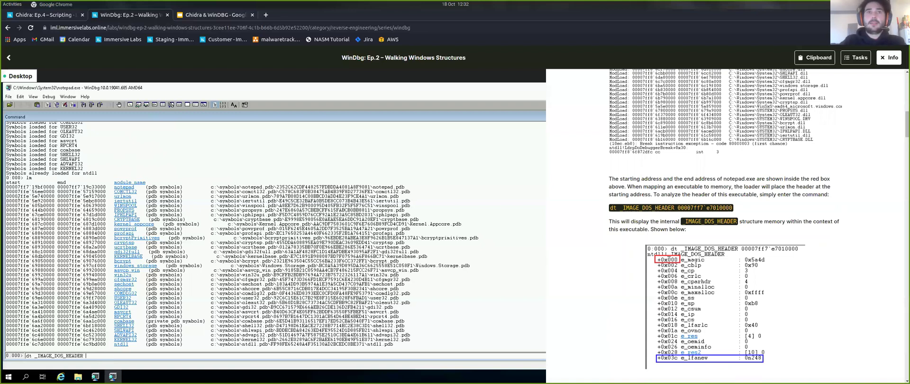
drag(52, 187, 6, 187)
key(ctrl+c)
right_click(6, 187)
key(ctrl+v)
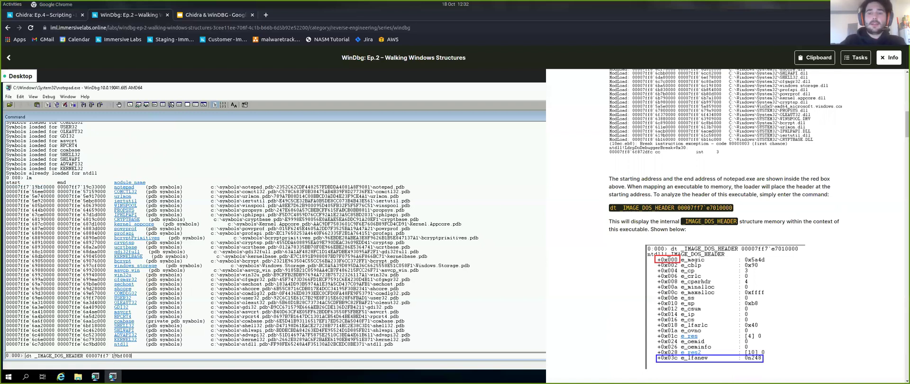
key(Return)
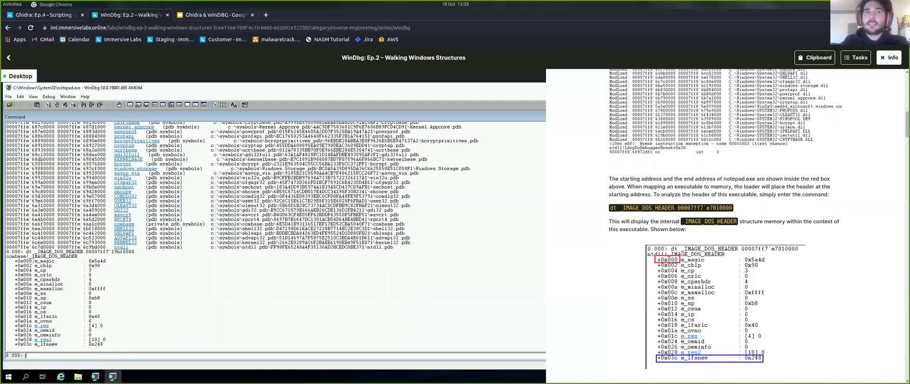
Examine the dumped DOS header fields, focusing on the e_magic member's offset and value
drag(14, 261, 107, 345)
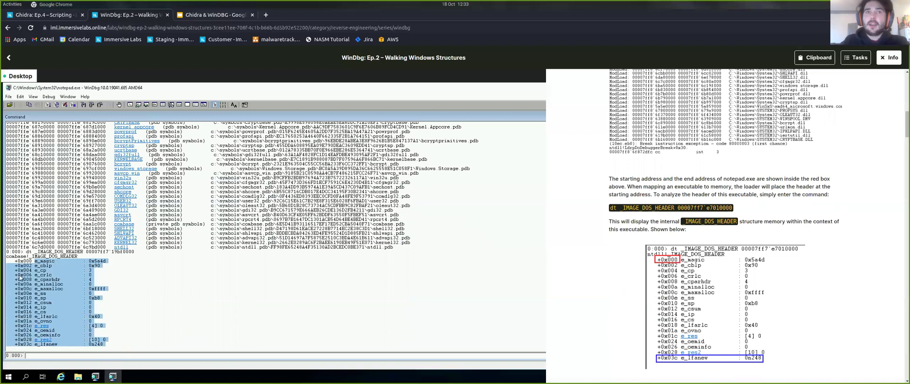
click(21, 279)
drag(15, 261, 55, 261)
click(34, 261)
click(95, 260)
double_click(95, 261)
click(100, 265)
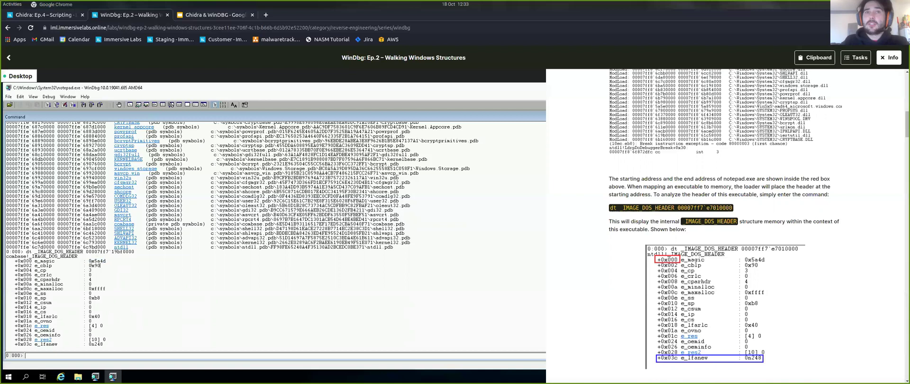
drag(94, 261, 108, 260)
click(147, 298)
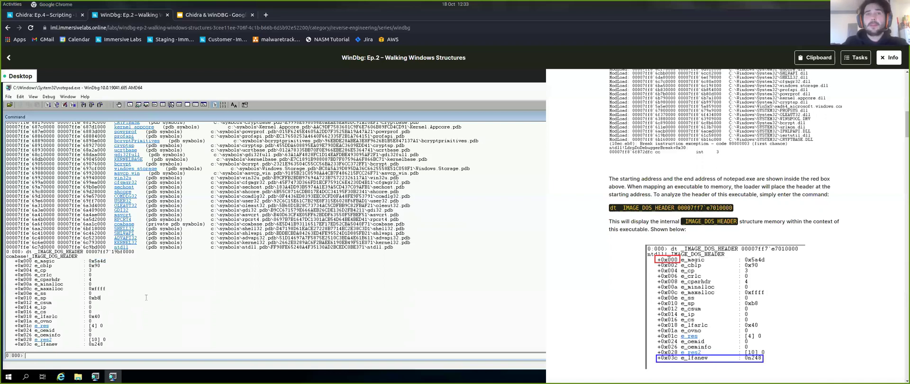
drag(106, 260, 90, 264)
click(97, 266)
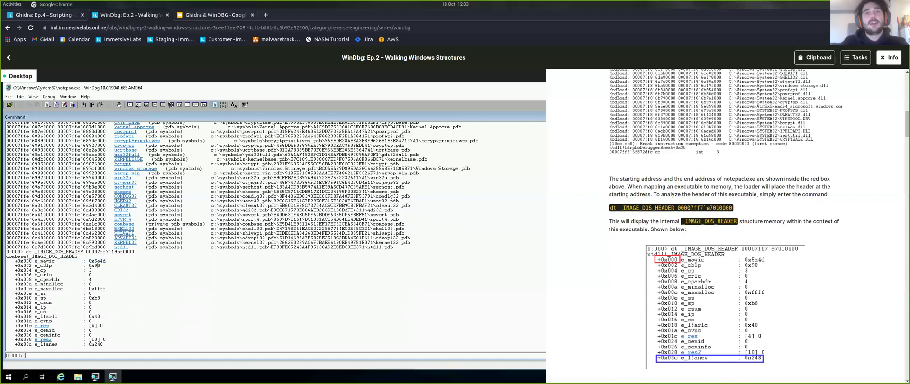
Read the lab's explanation of header offsets and the e_lfanew pointer, and match it to that field in the dump
scroll(734, 265, down, 1)
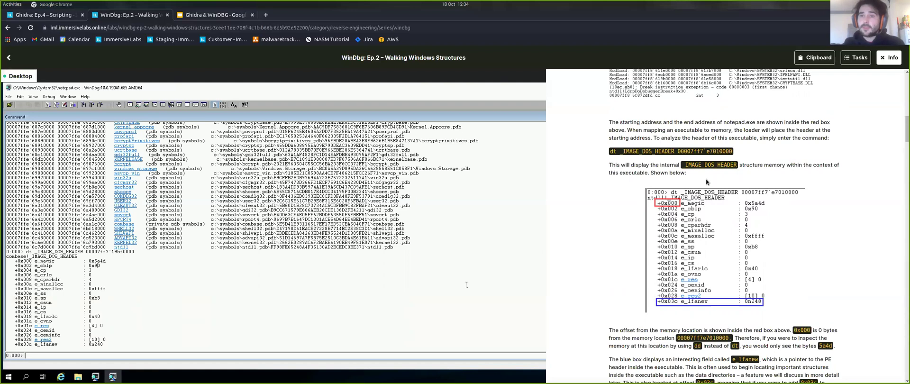
scroll(707, 182, down, 4)
scroll(686, 194, down, 2)
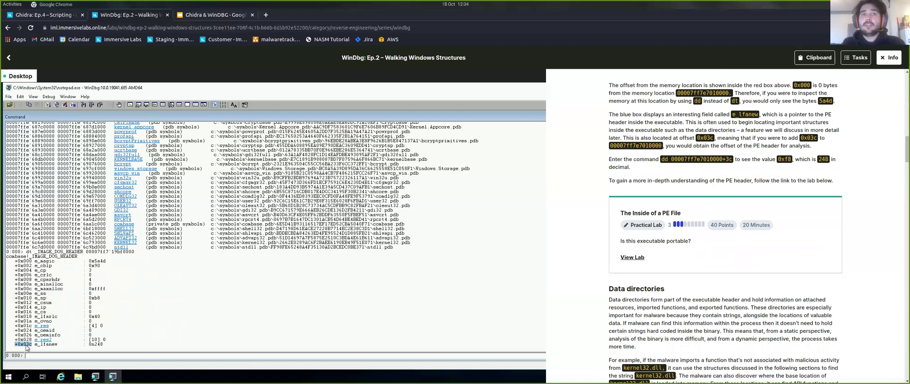
double_click(57, 344)
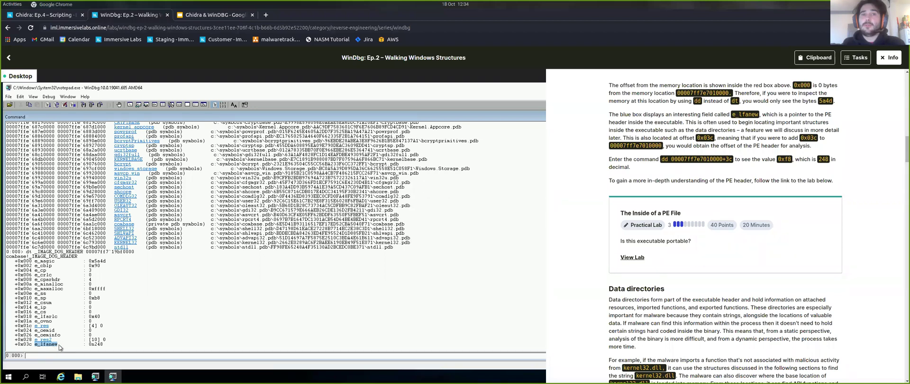
click(235, 346)
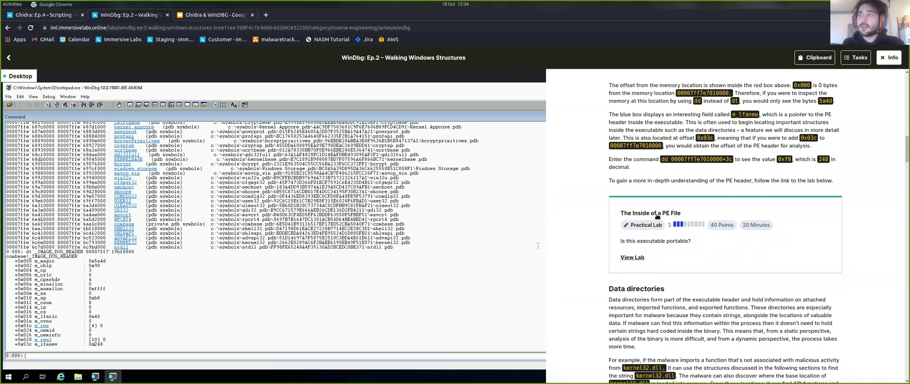
scroll(666, 179, up, 2)
scroll(666, 178, up, 3)
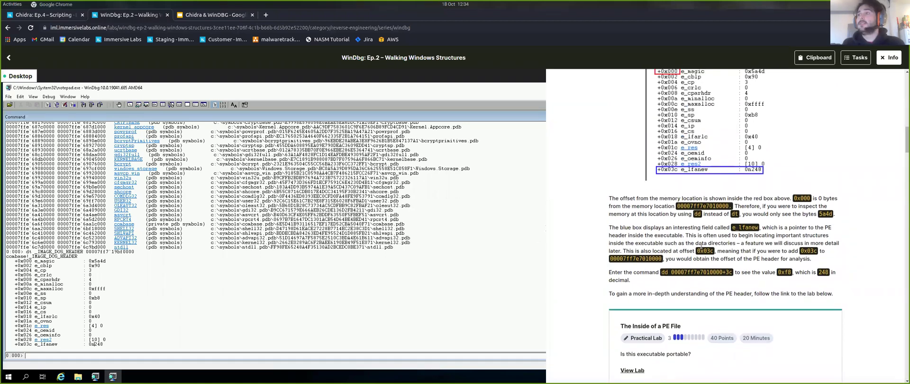
scroll(701, 244, down, 1)
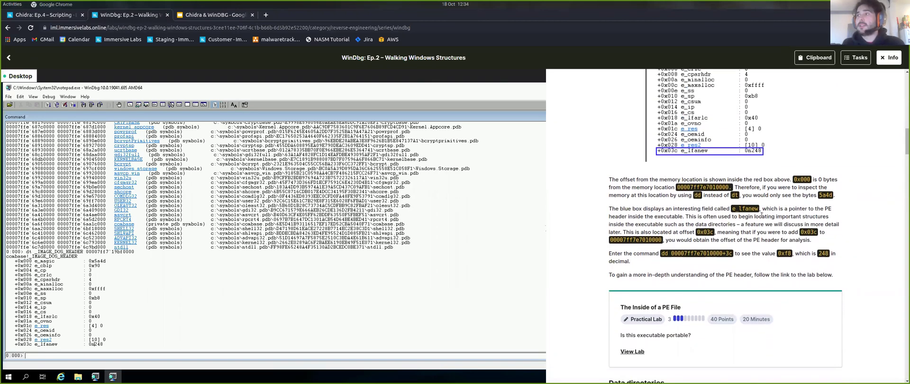
Read the lab's Data directories section, including the !dh -f command and its example directory listing
scroll(735, 186, down, 3)
scroll(735, 186, down, 12)
scroll(656, 215, down, 8)
scroll(656, 217, up, 7)
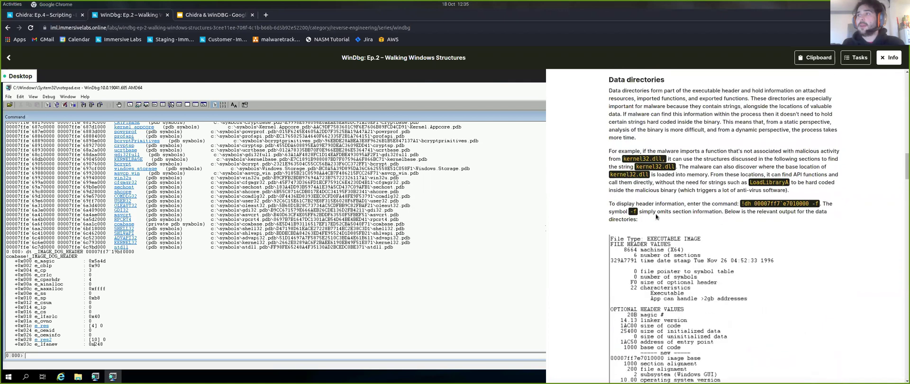
scroll(657, 217, up, 3)
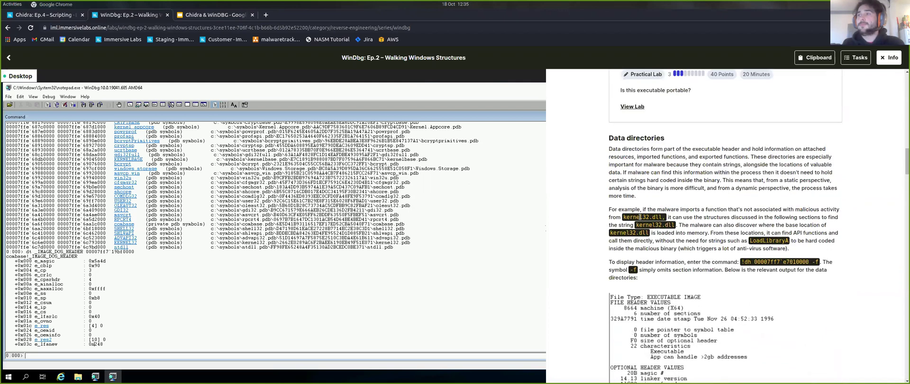
drag(606, 141, 770, 278)
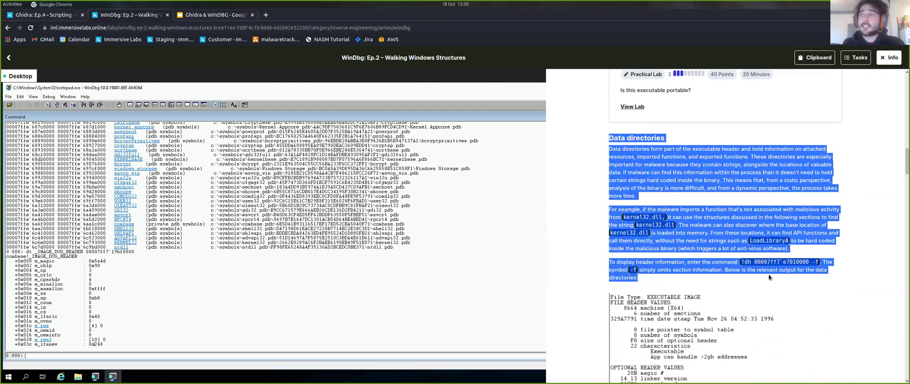
click(647, 171)
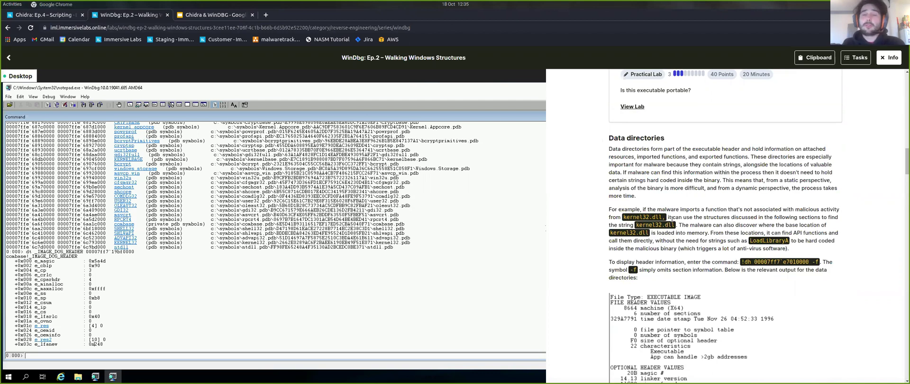
scroll(672, 217, down, 2)
scroll(671, 218, down, 5)
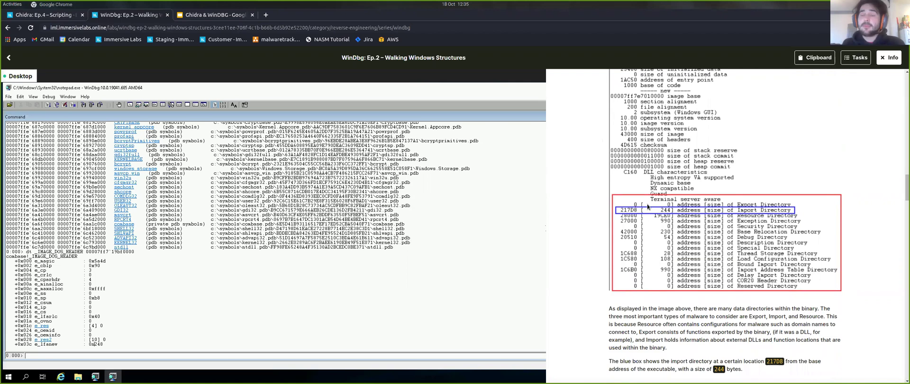
scroll(647, 206, down, 4)
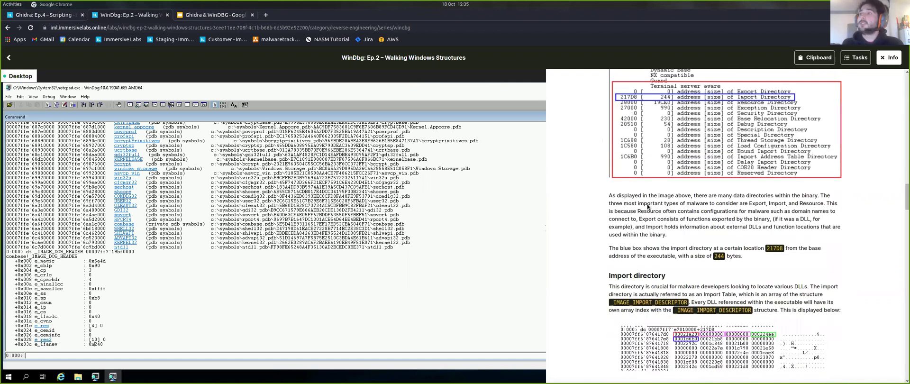
Read the Import directory section and the members of the _IMAGE_IMPORT_DESCRIPTOR structure
drag(610, 228, 689, 228)
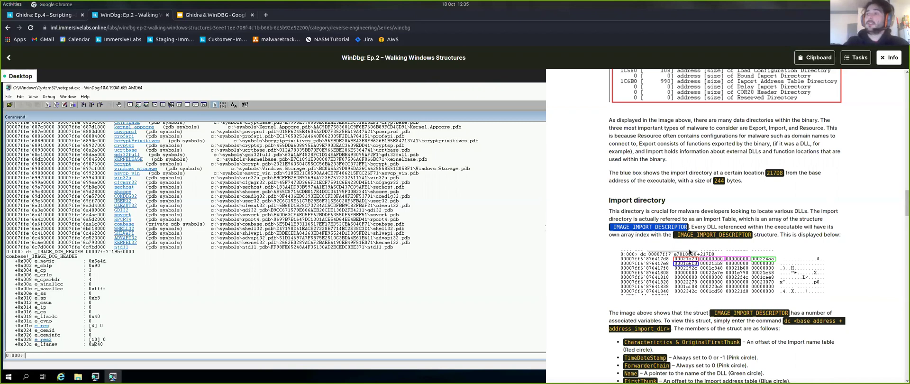
scroll(690, 252, down, 3)
drag(644, 260, 766, 262)
click(766, 262)
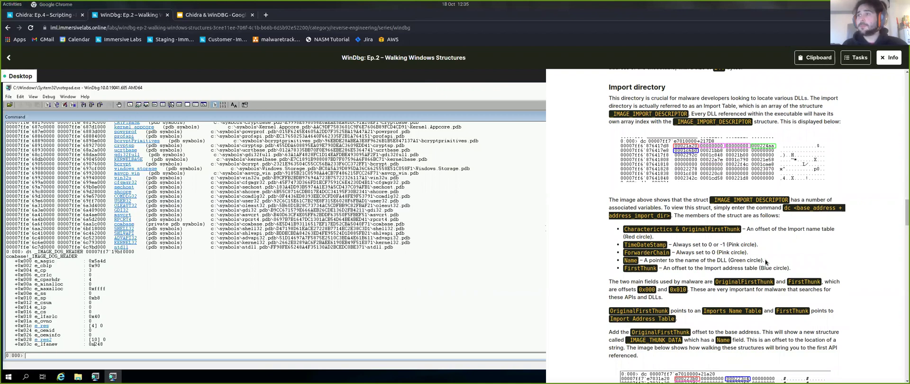
Review the sections from Data directories onwards and read the Export directory section's IMAGE_EXPORT_DIRECTORY command
scroll(675, 175, up, 3)
scroll(674, 174, up, 10)
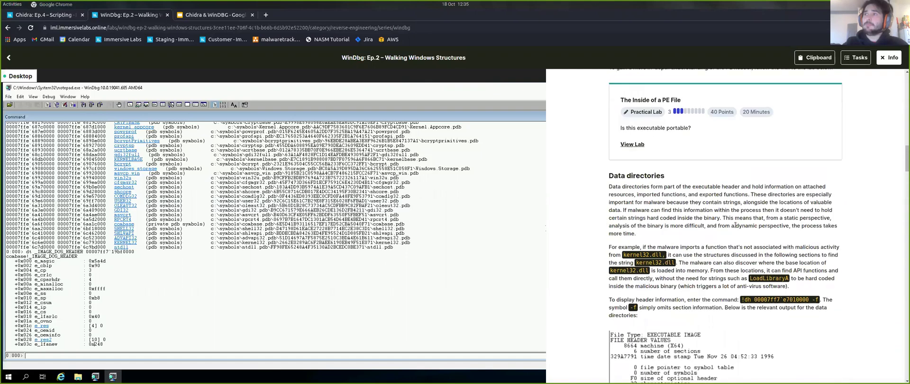
scroll(735, 225, down, 15)
scroll(728, 233, down, 15)
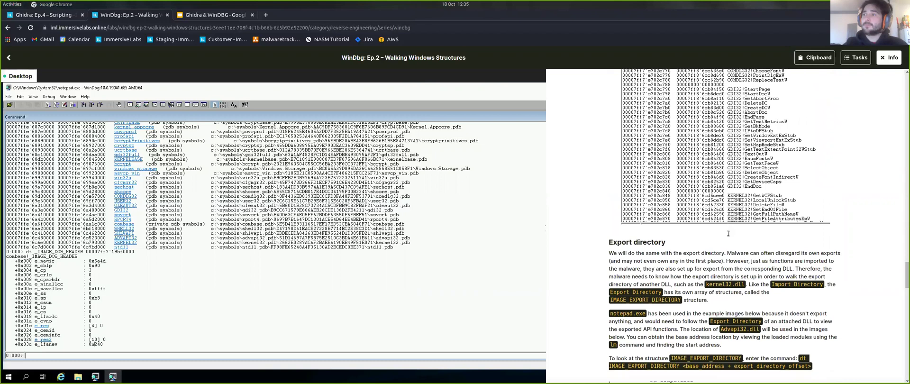
scroll(729, 234, down, 3)
drag(610, 214, 812, 217)
click(812, 216)
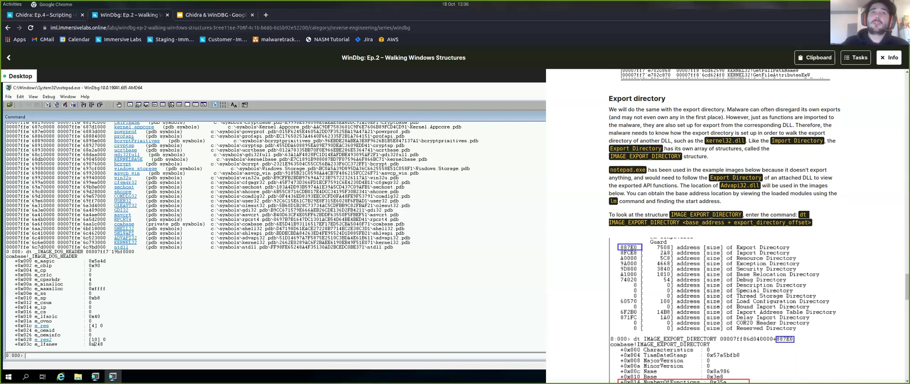
Rerun dt _IMAGE_DOS_HEADER for the KERNEL32 module, replacing the address with its base, 00007ffe`6c6e0000
drag(56, 243, 7, 243)
right_click(16, 241)
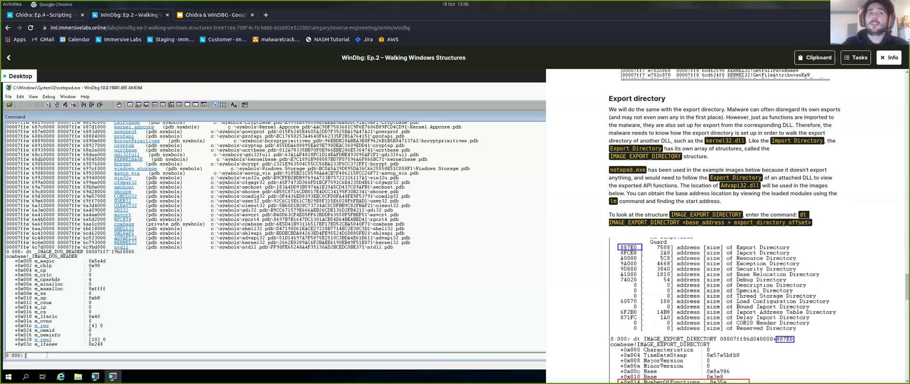
key(Up)
key(BackSpace)
key(BackSpace)
key(BackSpace)
key(BackSpace)
key(BackSpace)
key(BackSpace)
key(BackSpace)
key(BackSpace)
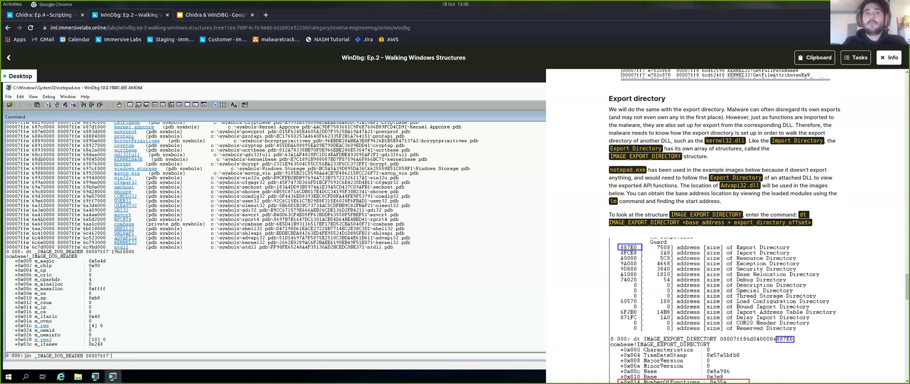
key(BackSpace)
key(BackSpace)
key(BackSpace)
key(BackSpace)
key(BackSpace)
key(BackSpace)
key(BackSpace)
key(BackSpace)
key(ctrl+v)
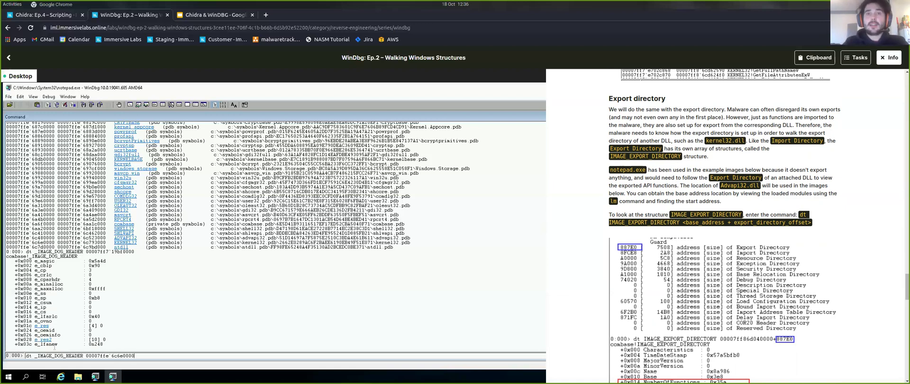
key(Return)
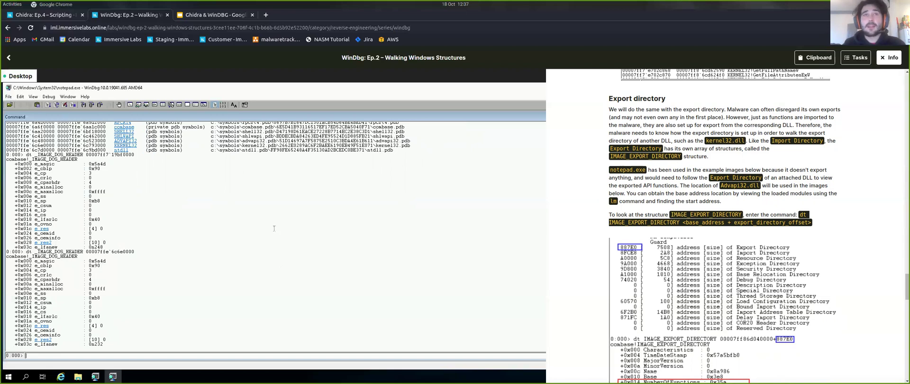
End the WinDbg Ep.2 lab and browse the lab collections in the Malware & Reverse Engineering category
click(8, 57)
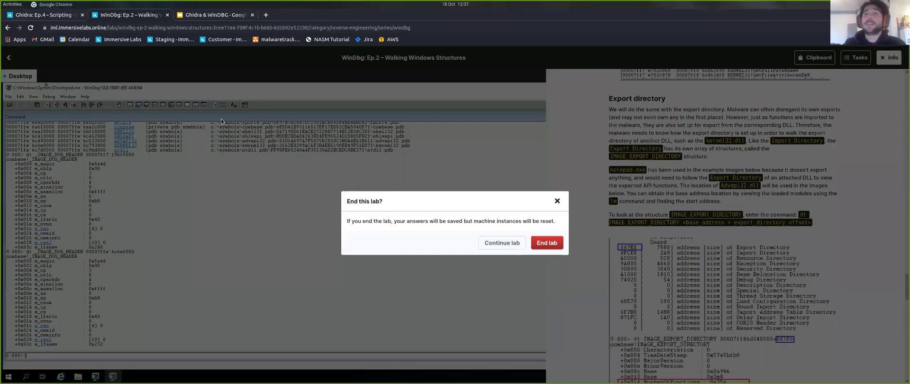
click(547, 235)
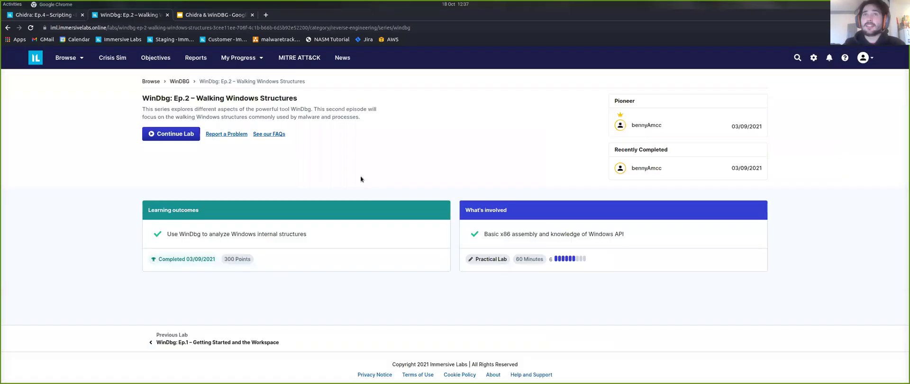
click(160, 82)
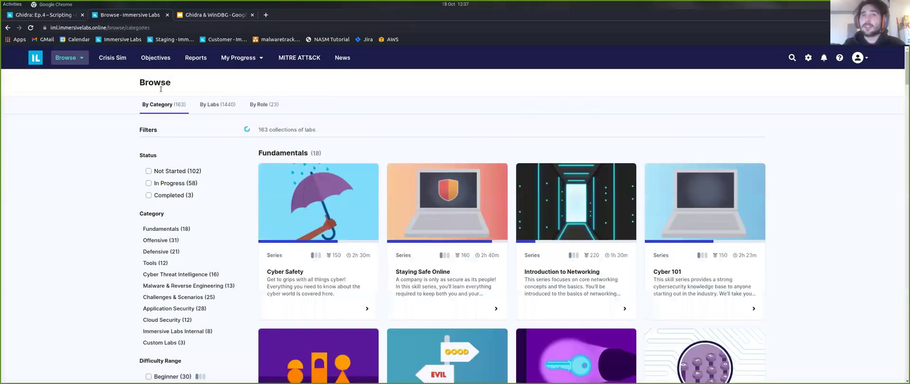
click(179, 286)
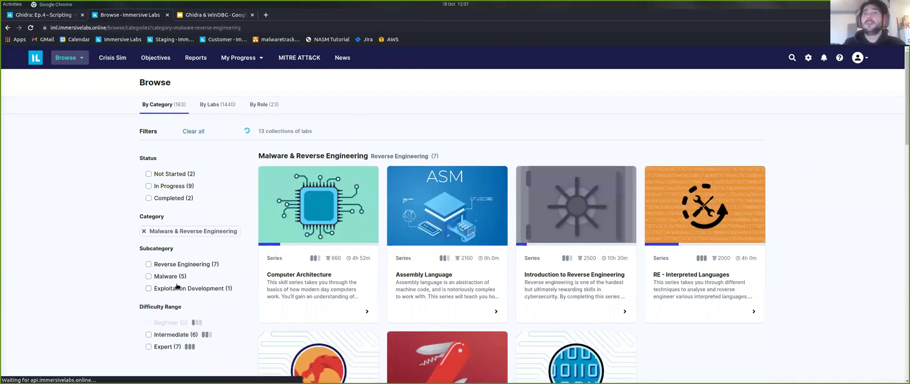
mouse_move(75, 55)
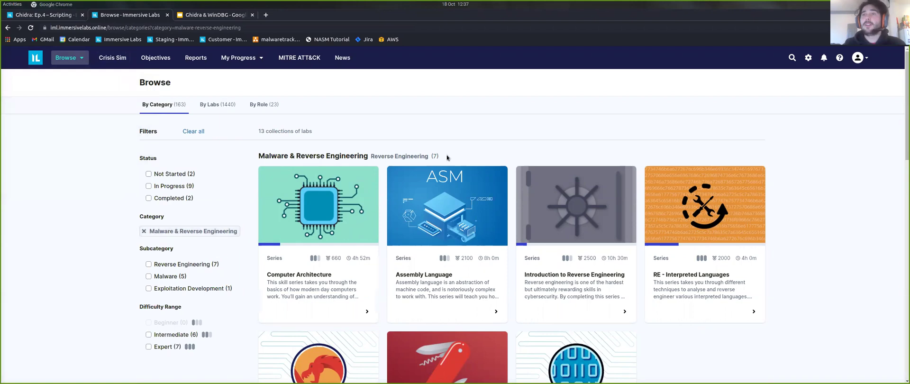
scroll(364, 277, down, 3)
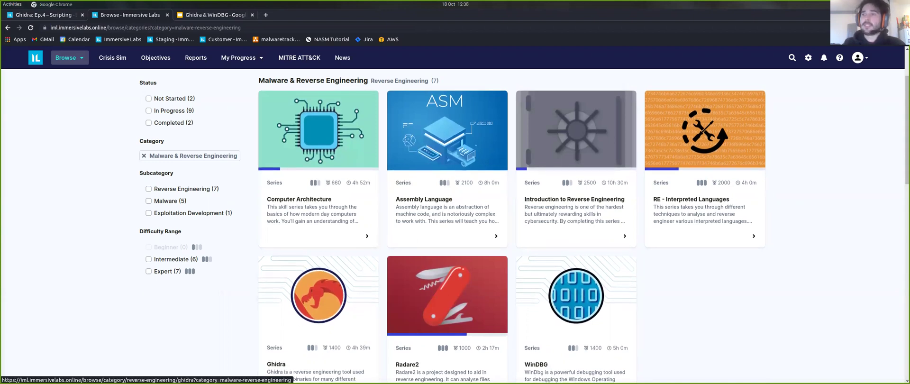
Switch to the Ghidra & WinDBG deck in Google Slides and start presenting from the "Coming up next:" slide
click(216, 15)
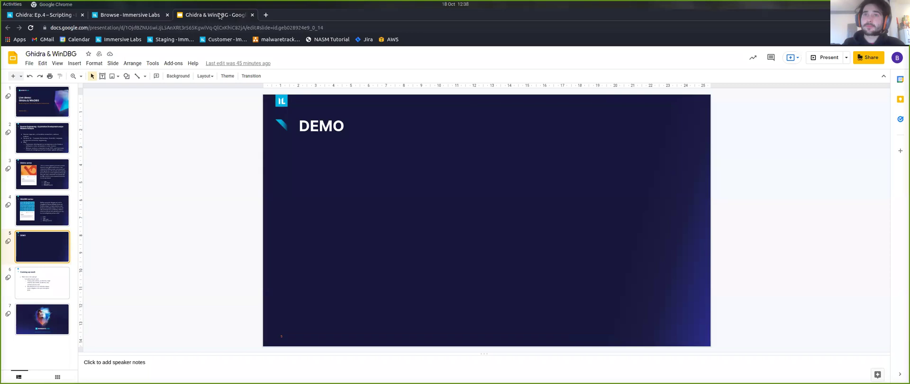
click(41, 282)
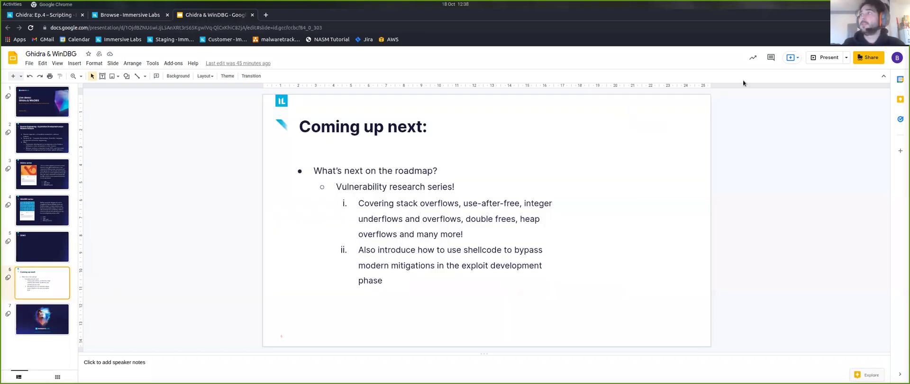
click(825, 58)
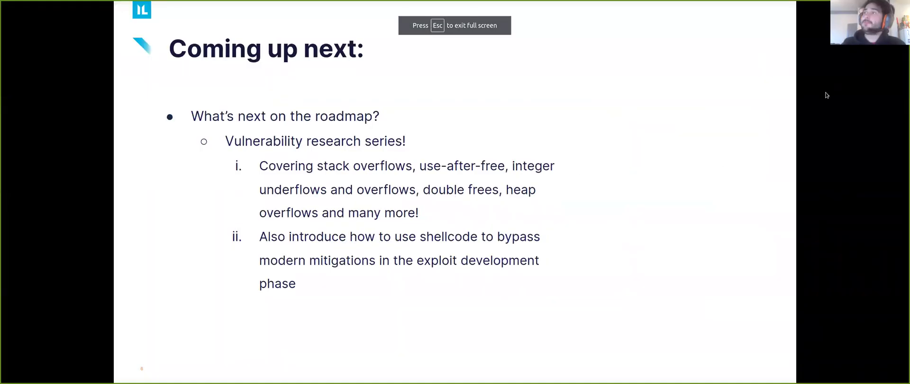